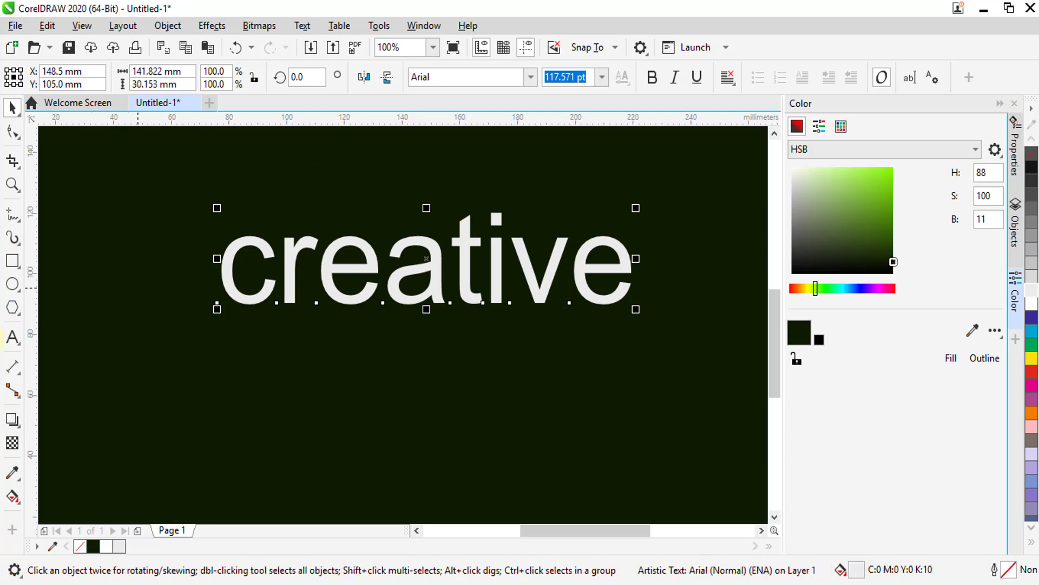
# Set the font of the whole artistic text "creative" to noelan and deselect the text.
pyautogui.click(12, 337)
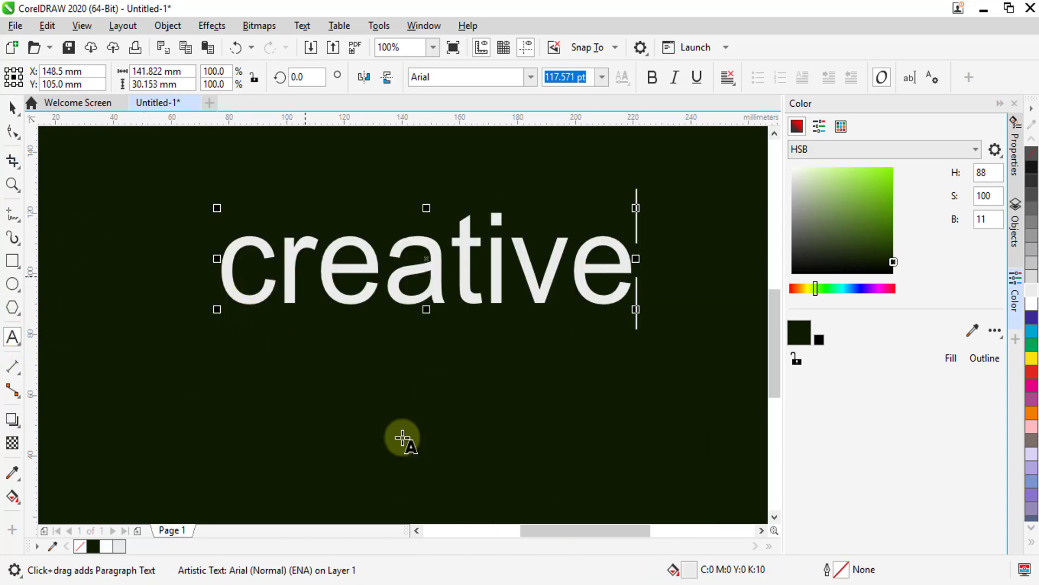
pyautogui.hotkey('ctrl', 'a')
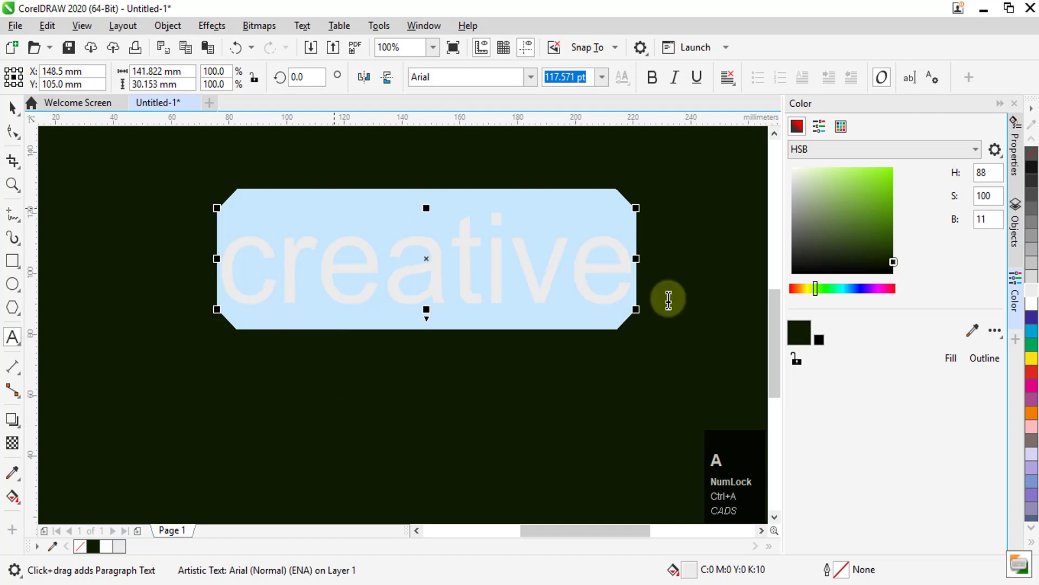
pyautogui.click(533, 81)
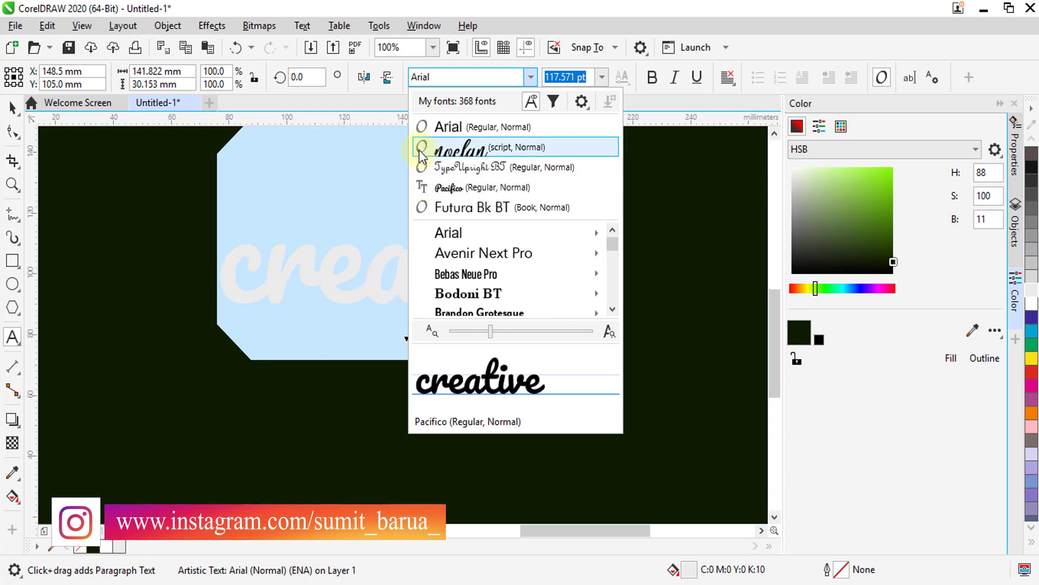
pyautogui.click(460, 151)
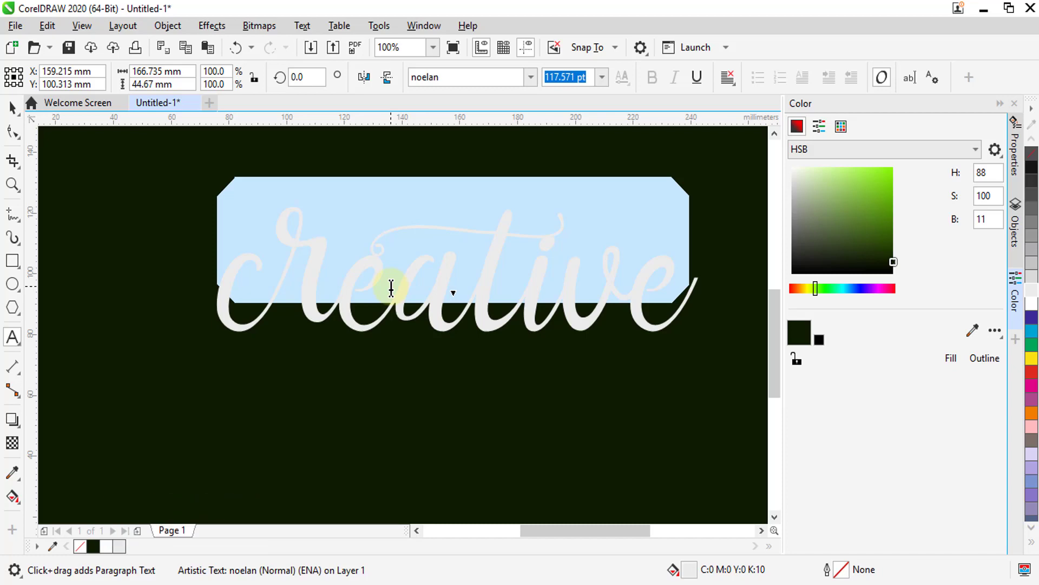
pyautogui.click(620, 5)
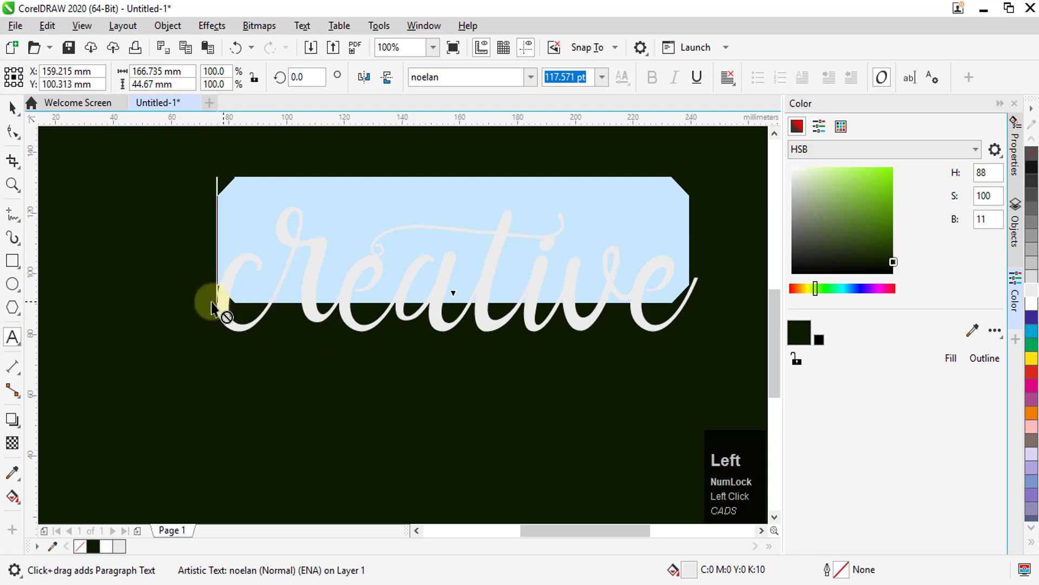
pyautogui.press('Escape')
pyautogui.click(174, 299)
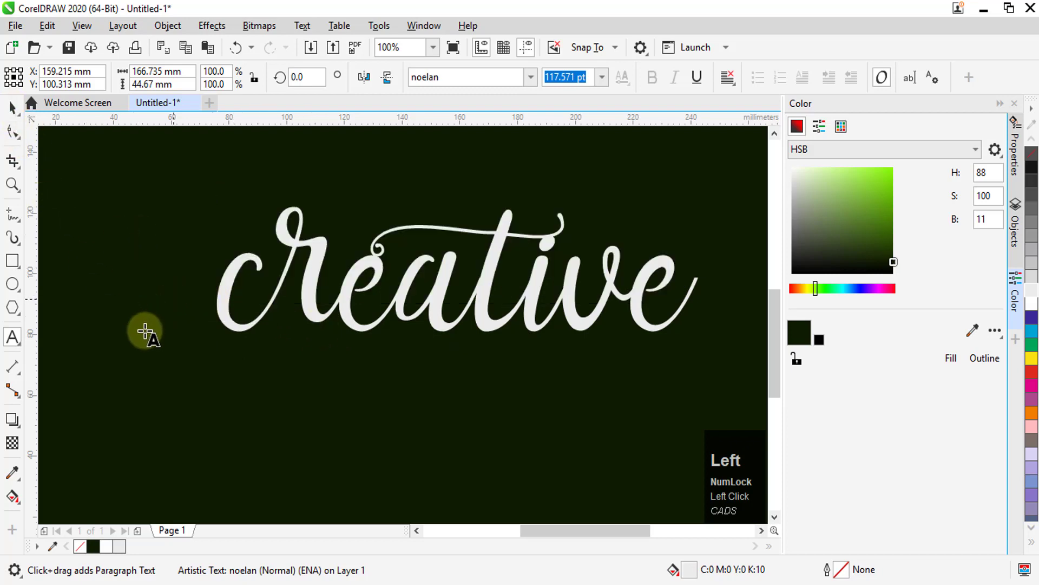
# Select the letter c of "creative" and apply its Access All Alternates (3) glyph variant.
pyautogui.moveTo(251, 295); pyautogui.dragTo(209, 295)
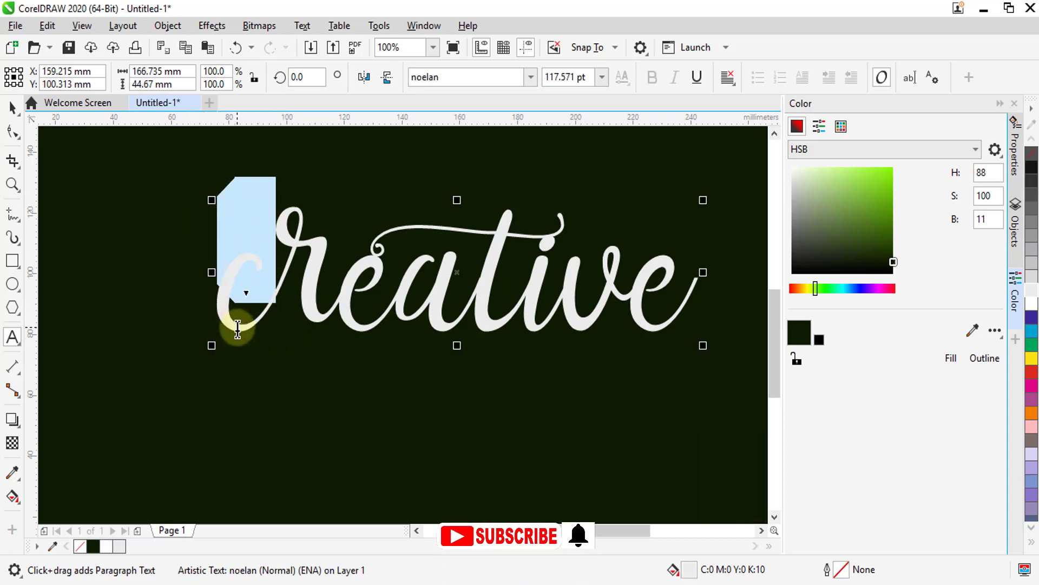
pyautogui.click(246, 294)
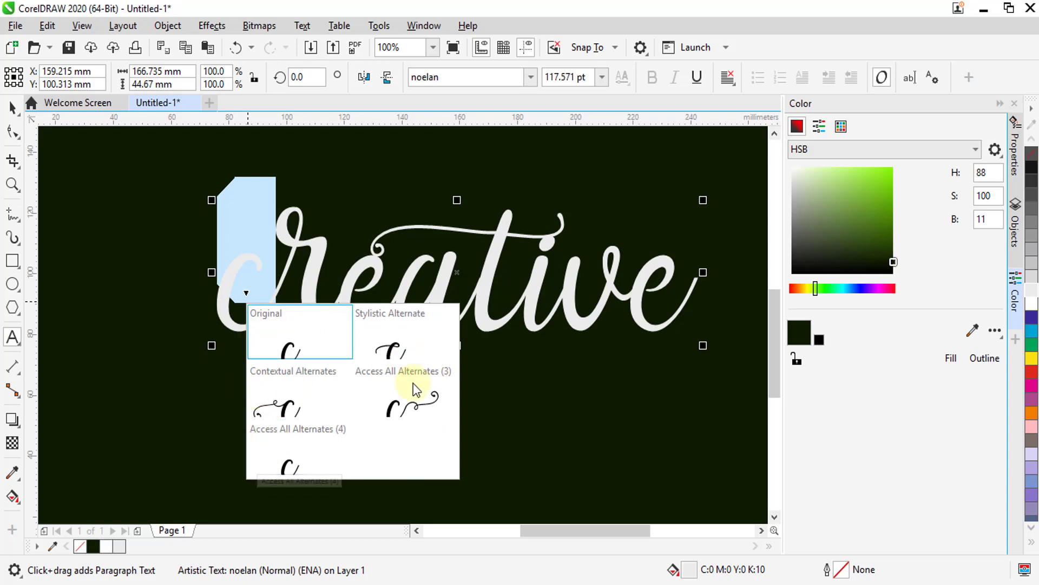
pyautogui.click(410, 403)
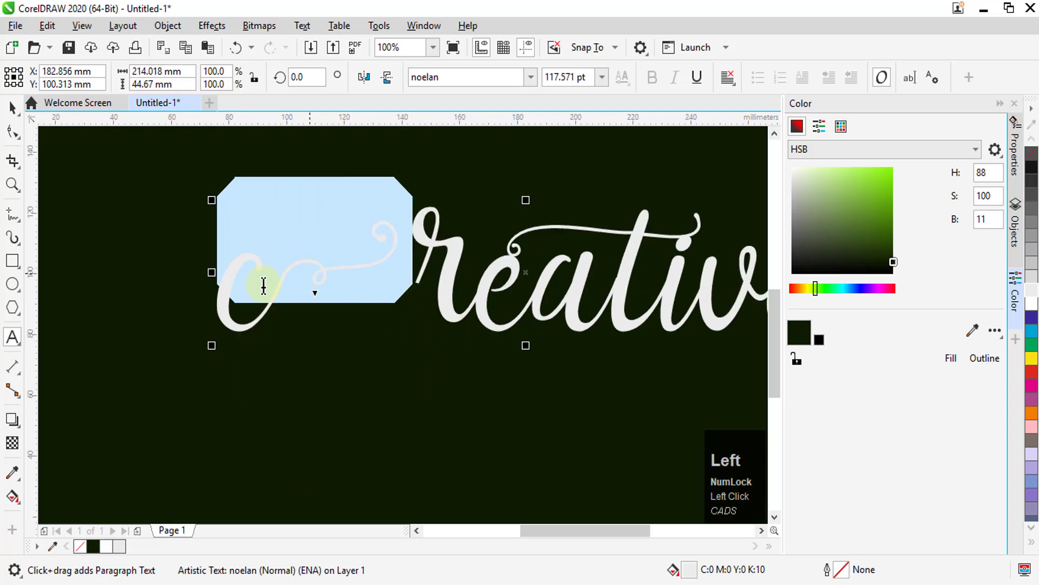
# Try the Stylistic Alternate variant on the letter c and remove it again.
pyautogui.click(315, 292)
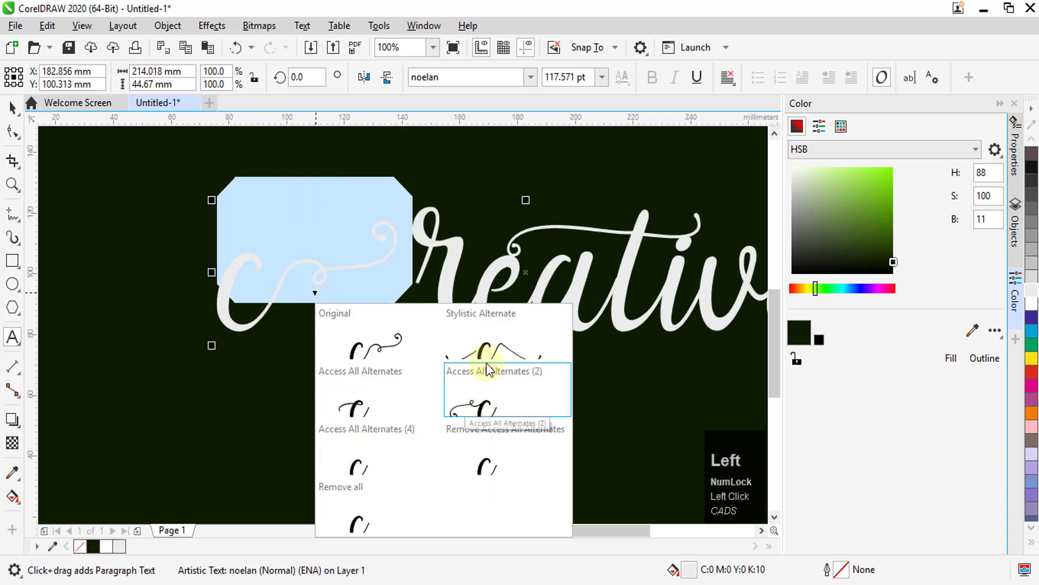
pyautogui.click(485, 346)
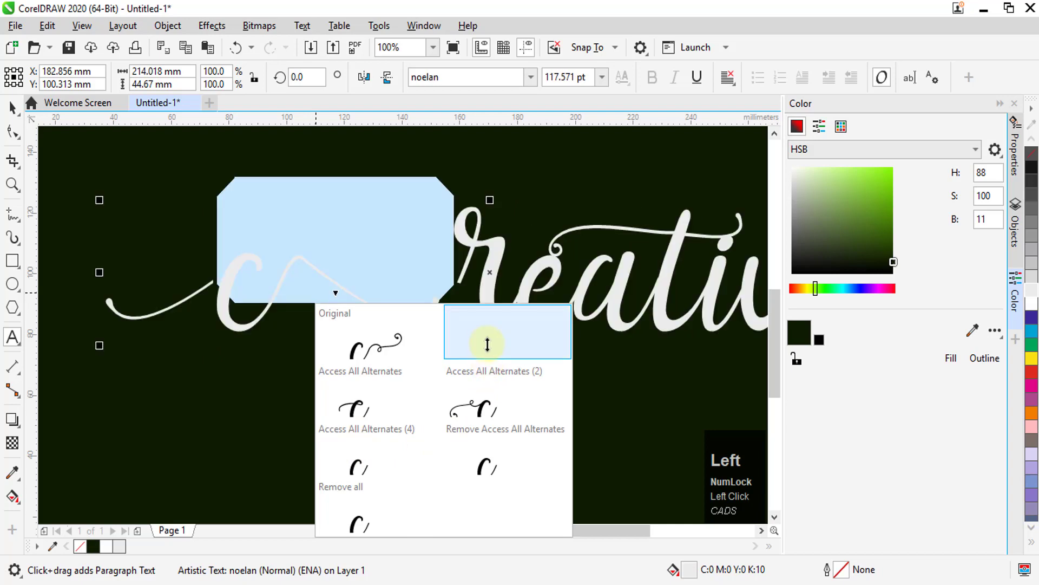
pyautogui.click(336, 293)
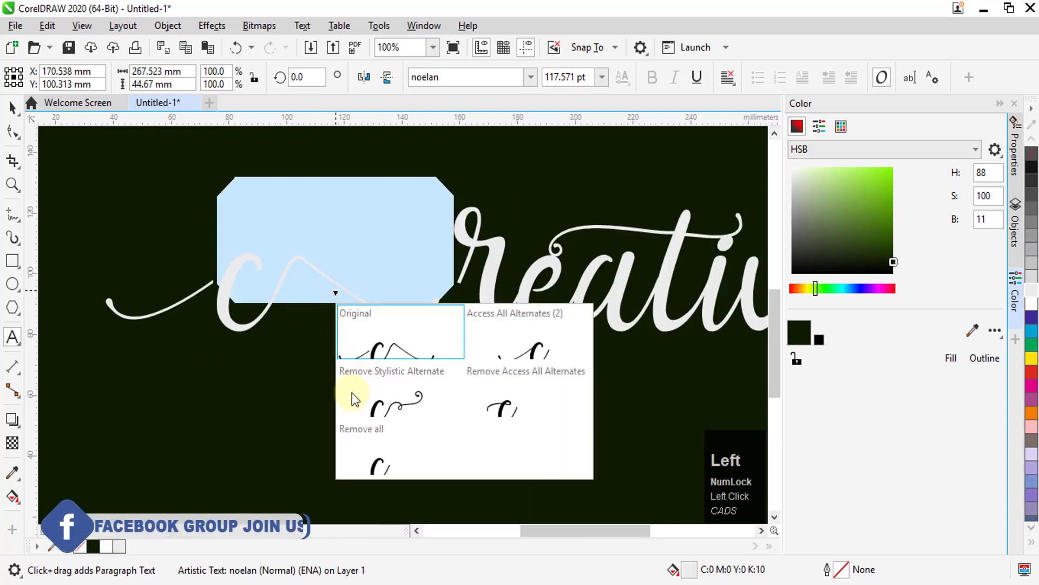
pyautogui.click(398, 406)
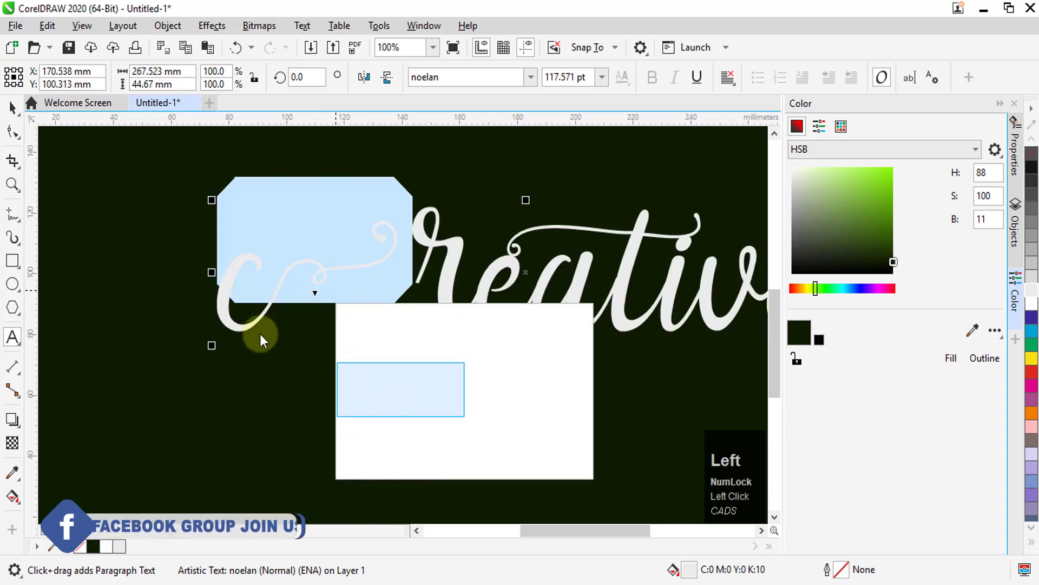
# Try the Access All Alternates variant on the letter c, and settle on Access All Alternates (2).
pyautogui.click(316, 293)
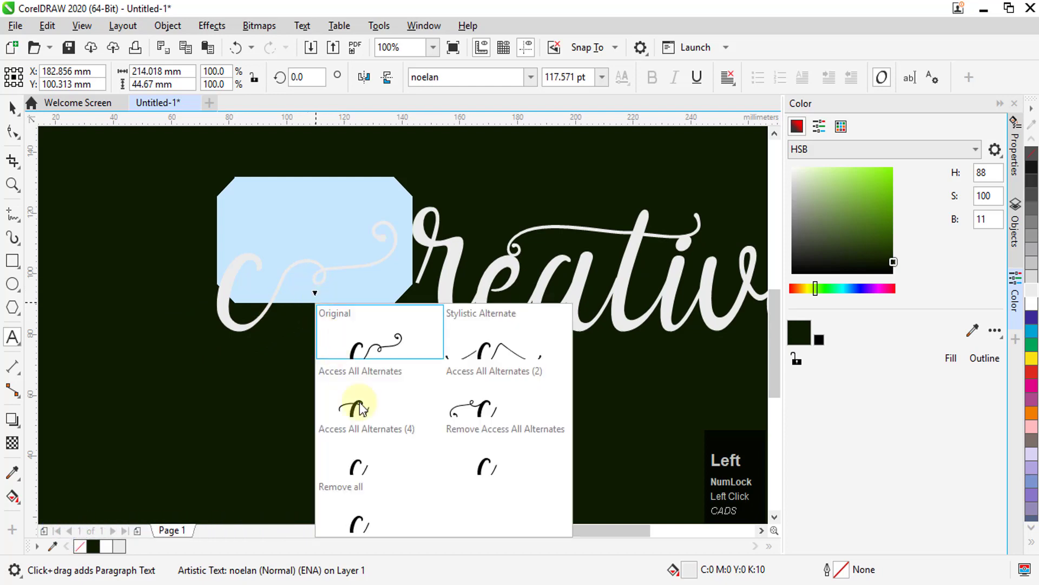
pyautogui.click(352, 417)
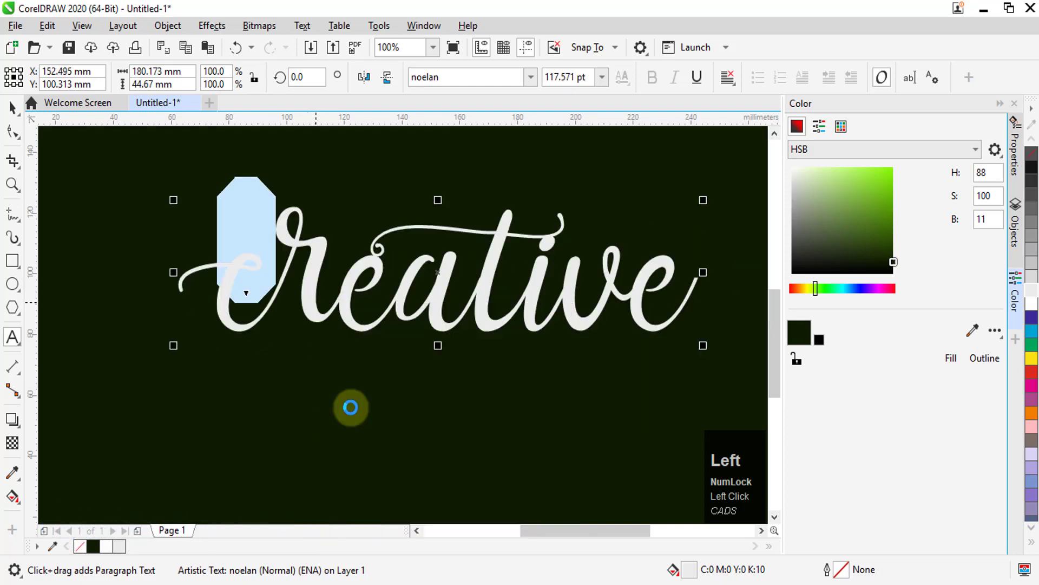
pyautogui.click(246, 293)
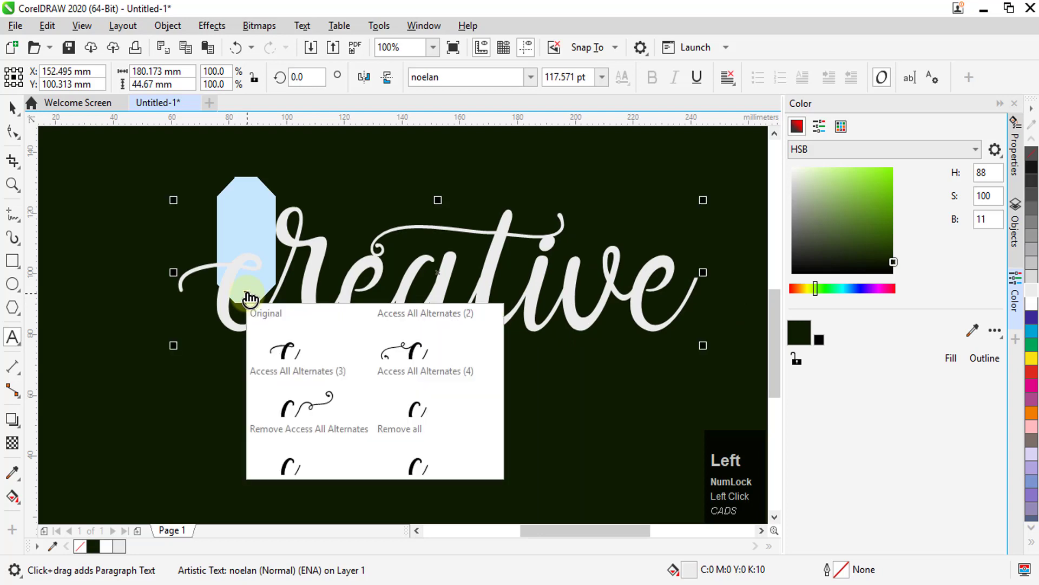
pyautogui.click(398, 357)
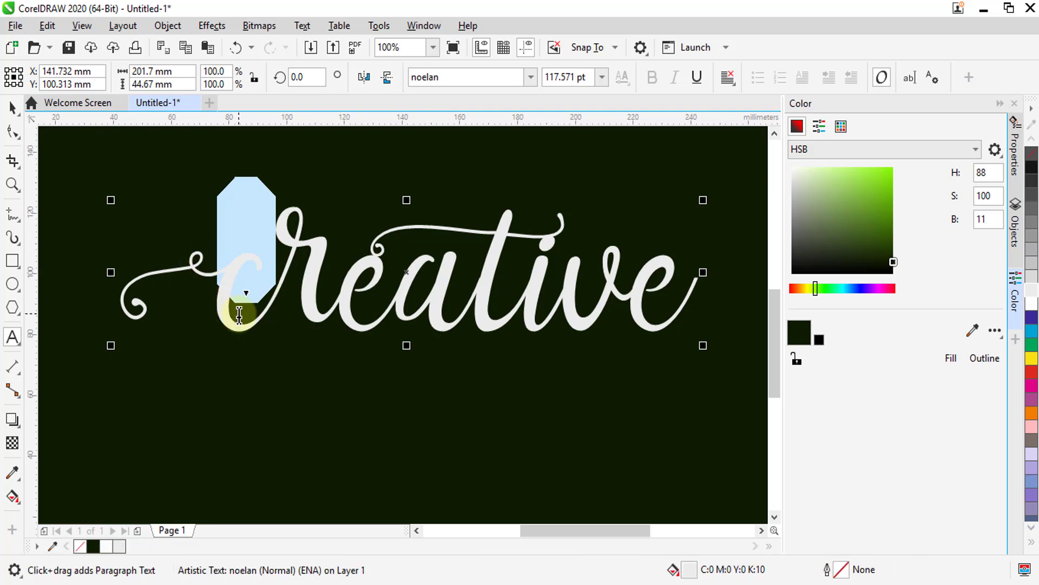
# Try the letter c in UPPERCASE, check its glyph alternates, and undo the case change.
pyautogui.click(302, 25)
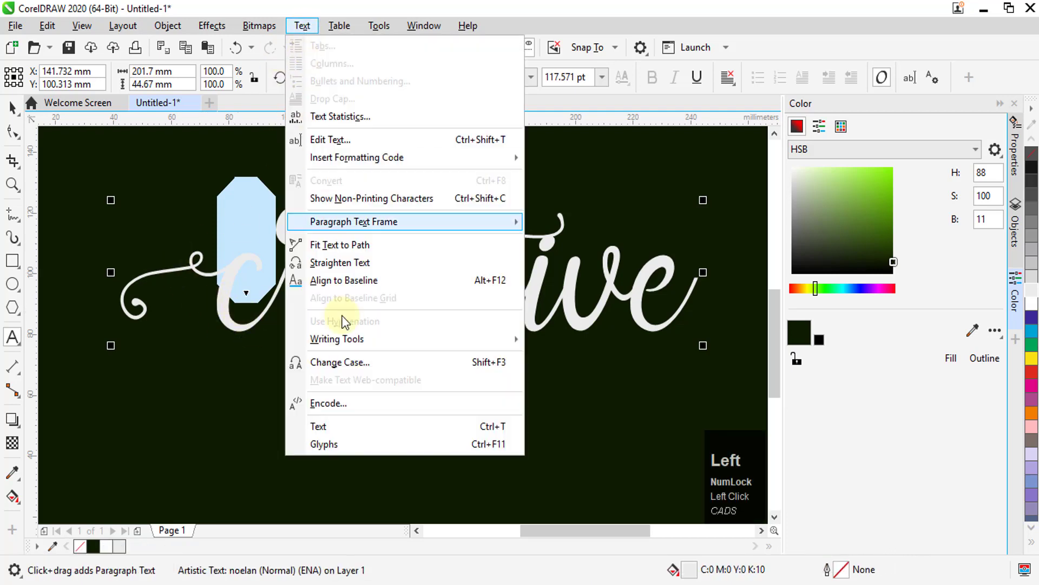
pyautogui.click(356, 362)
pyautogui.click(476, 282)
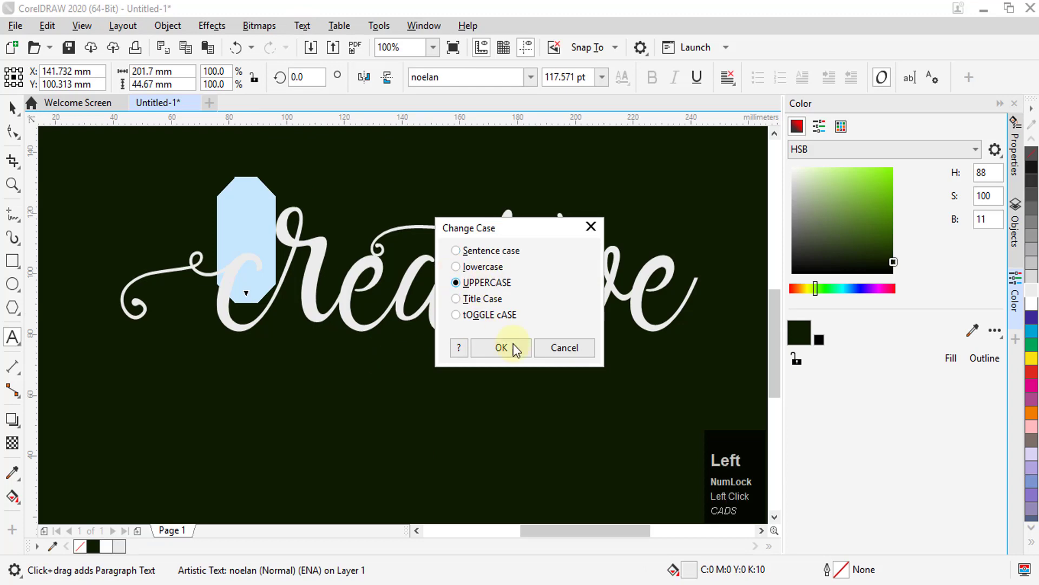
pyautogui.click(502, 348)
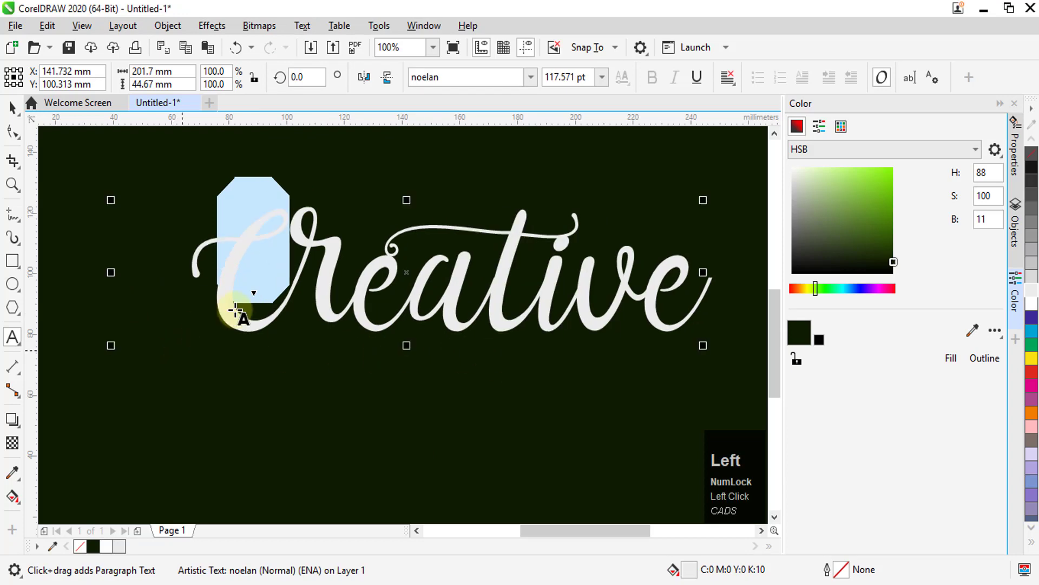
pyautogui.click(253, 294)
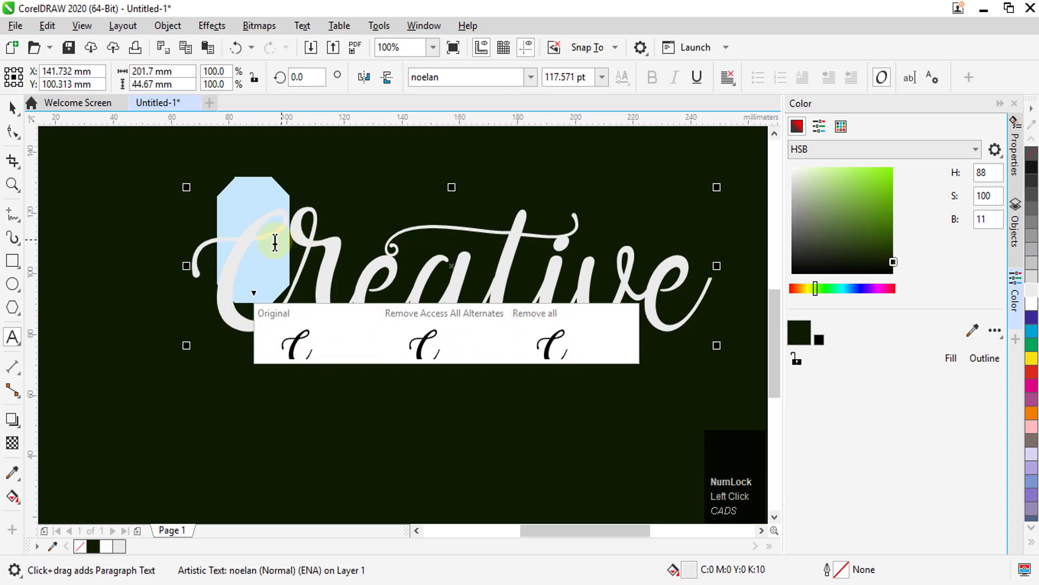
pyautogui.hotkey('ctrl', 'z')
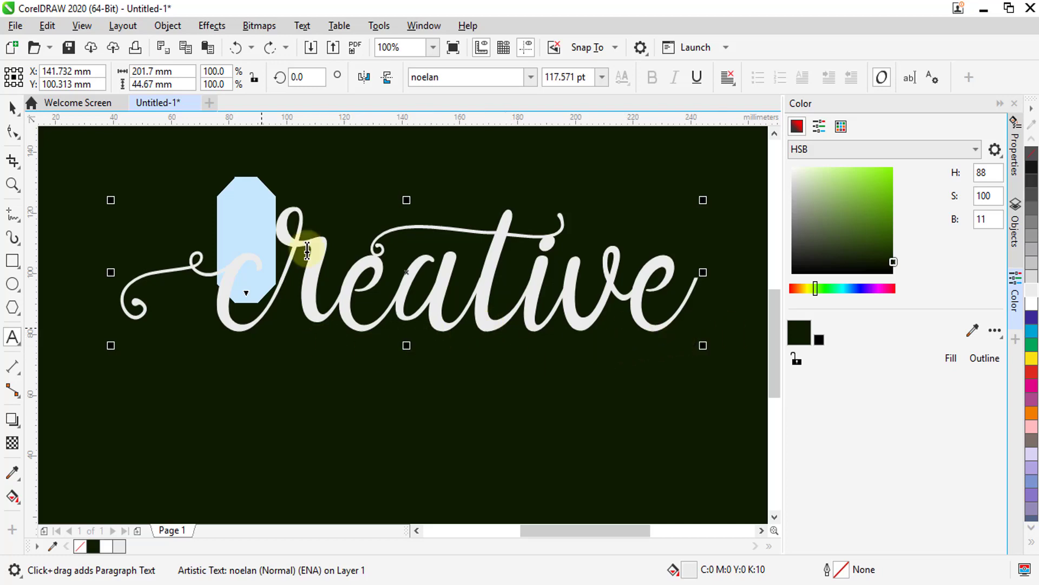
# Select the whole word and examine the glyph alternates offered for the letters "reative".
pyautogui.keyDown('ctrl'); pyautogui.click(400, 317); pyautogui.keyUp('ctrl')
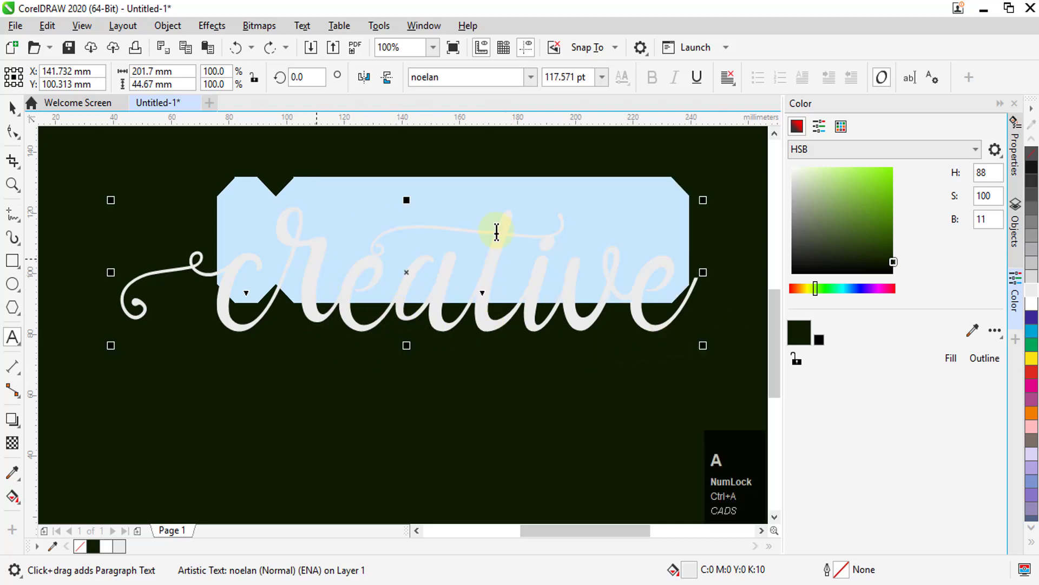
pyautogui.click(482, 294)
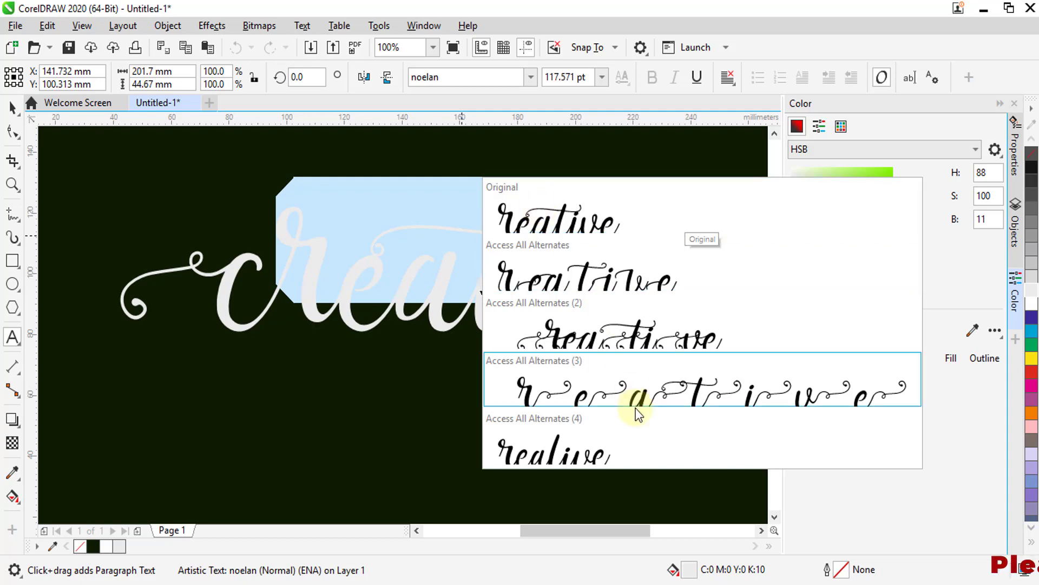
pyautogui.click(783, 7)
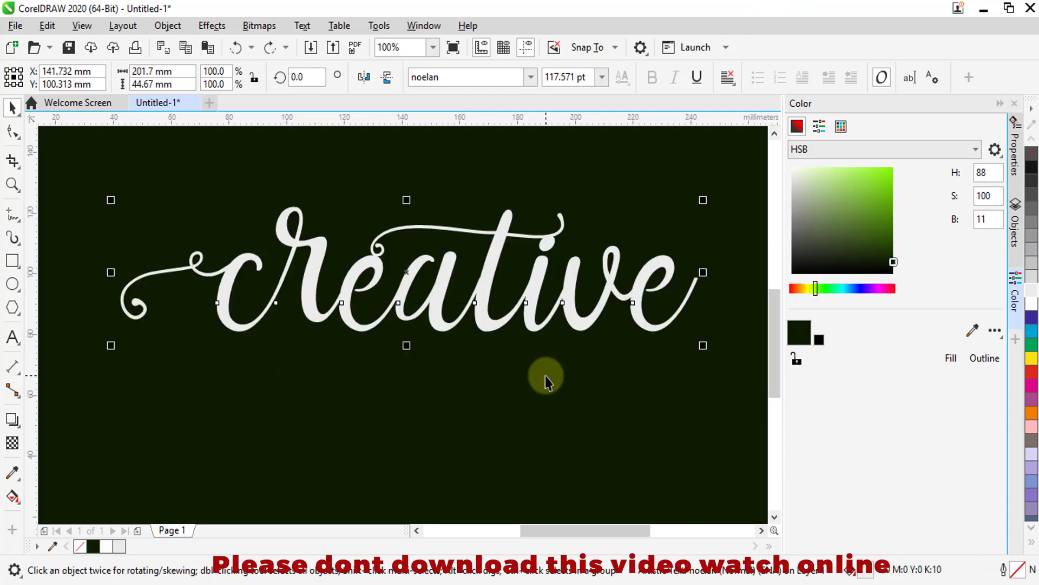
# Show the Glyphs docker and set the font of the whole word "creative" to Arial.
pyautogui.click(302, 26)
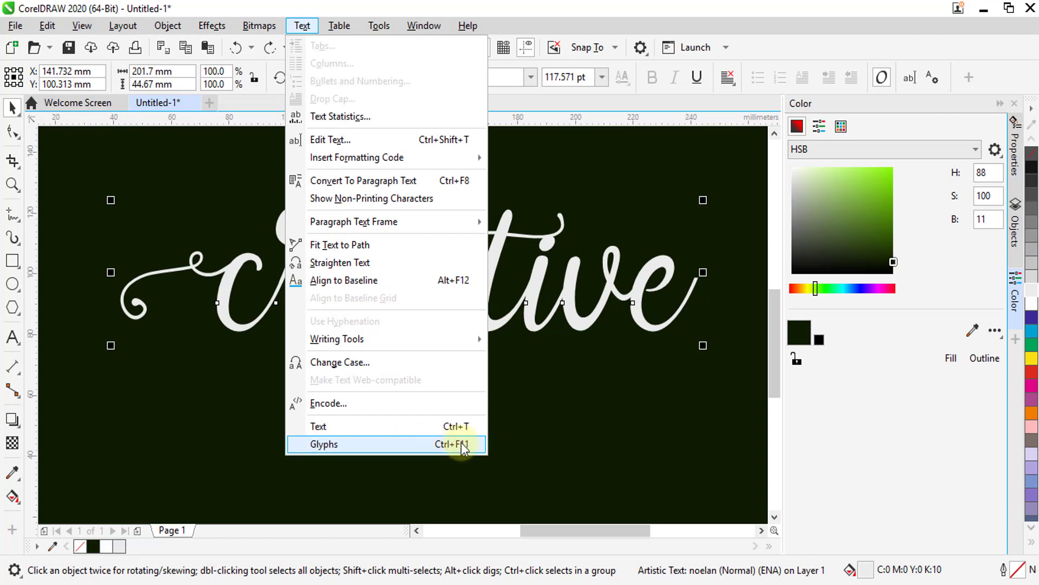
pyautogui.click(362, 444)
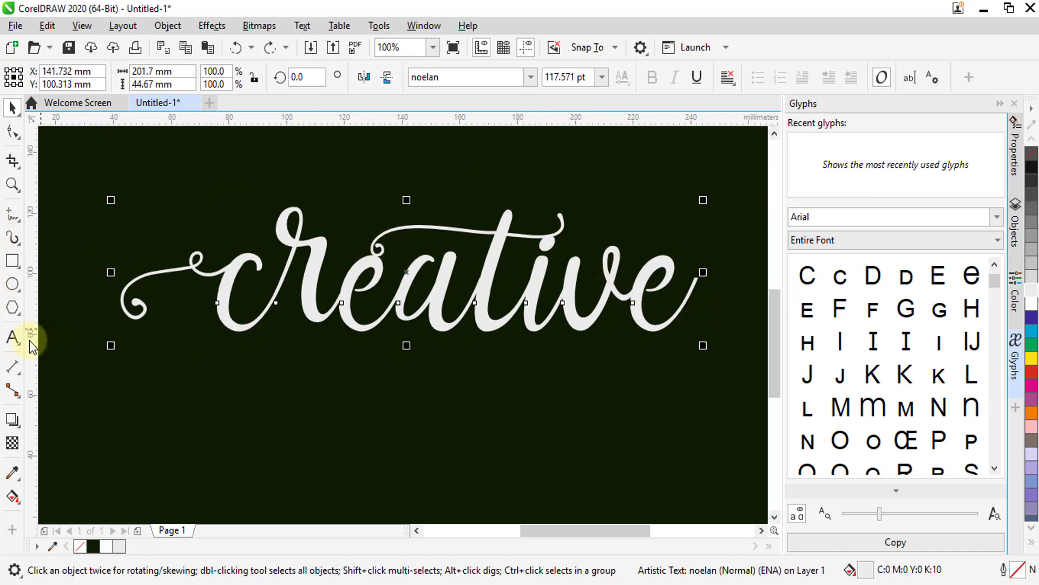
pyautogui.click(12, 337)
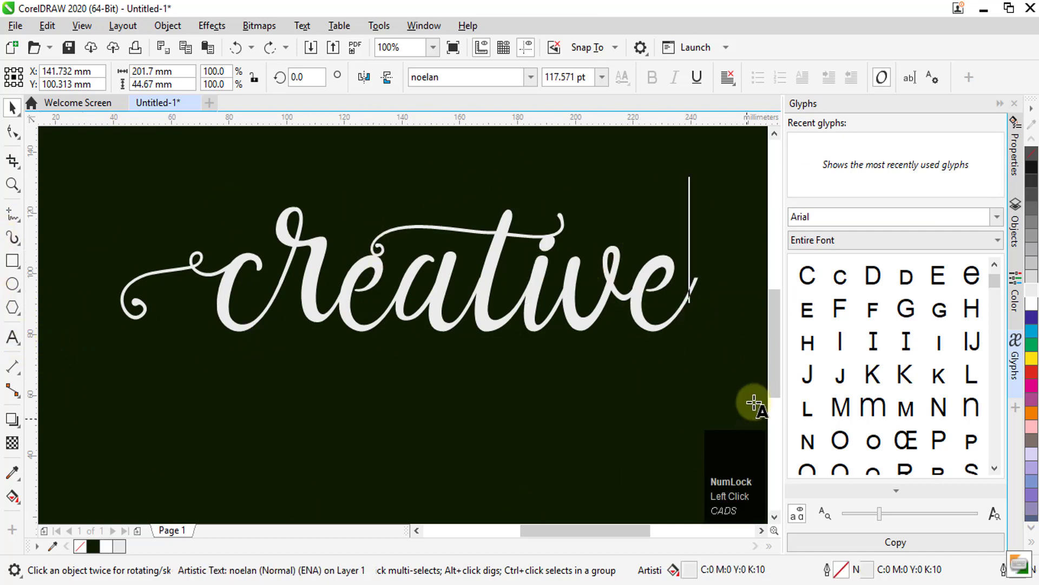
pyautogui.doubleClick(262, 293)
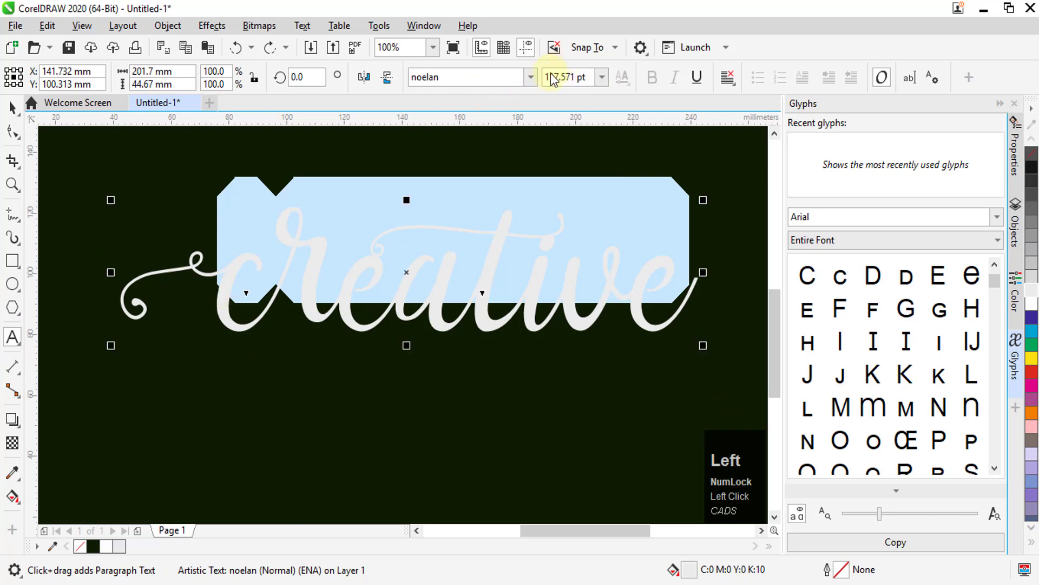
pyautogui.click(530, 77)
pyautogui.click(440, 144)
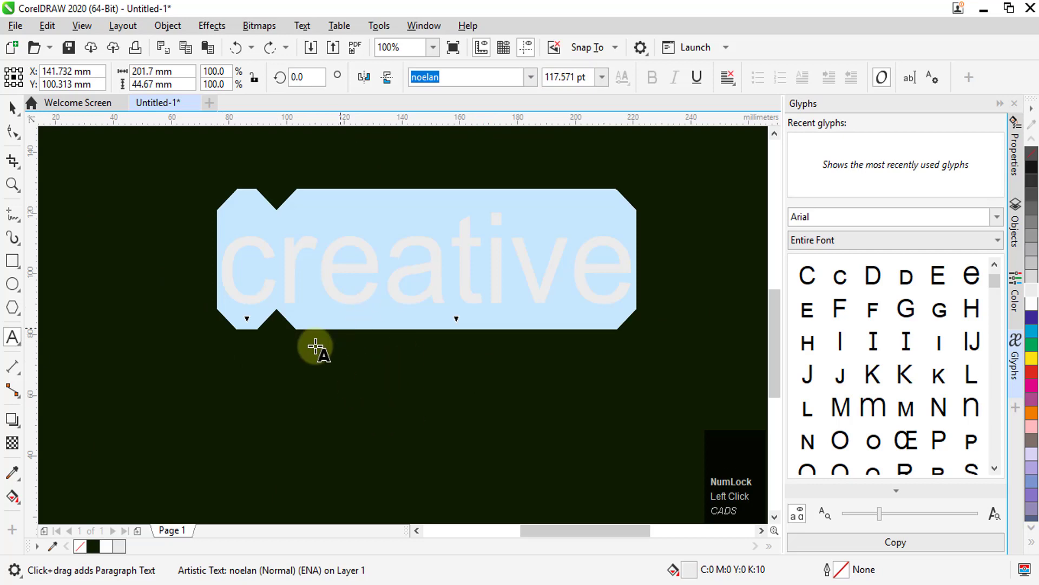
# Examine the Arial glyph alternates offered for the letter c and for the letters "reative".
pyautogui.click(248, 319)
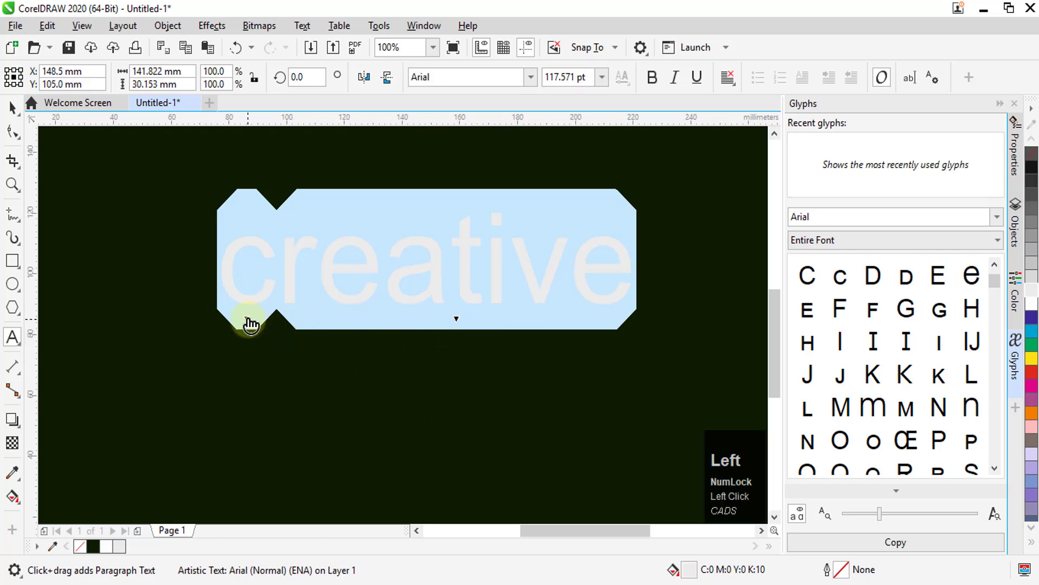
pyautogui.click(325, 368)
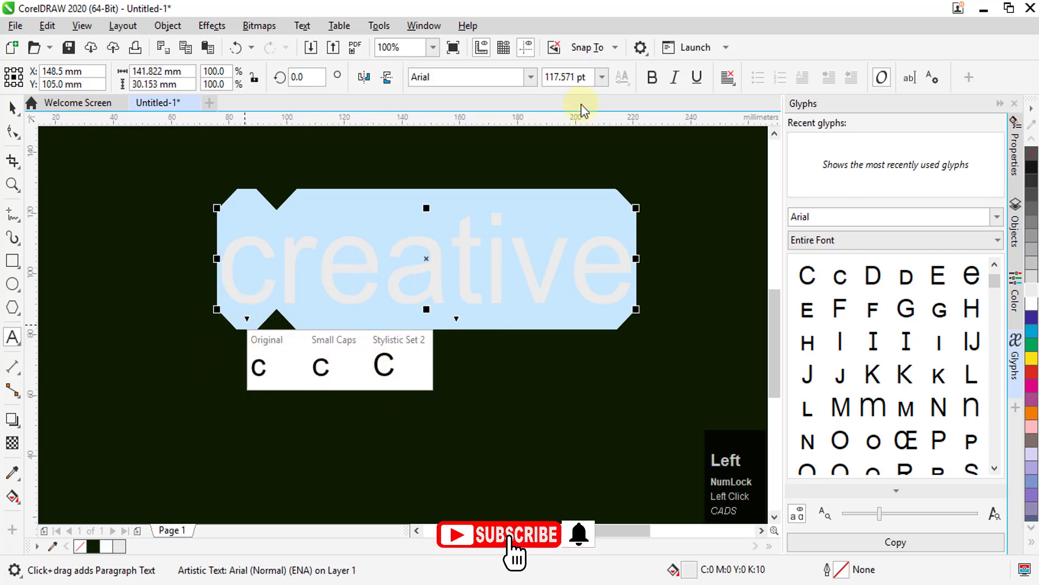
pyautogui.click(457, 319)
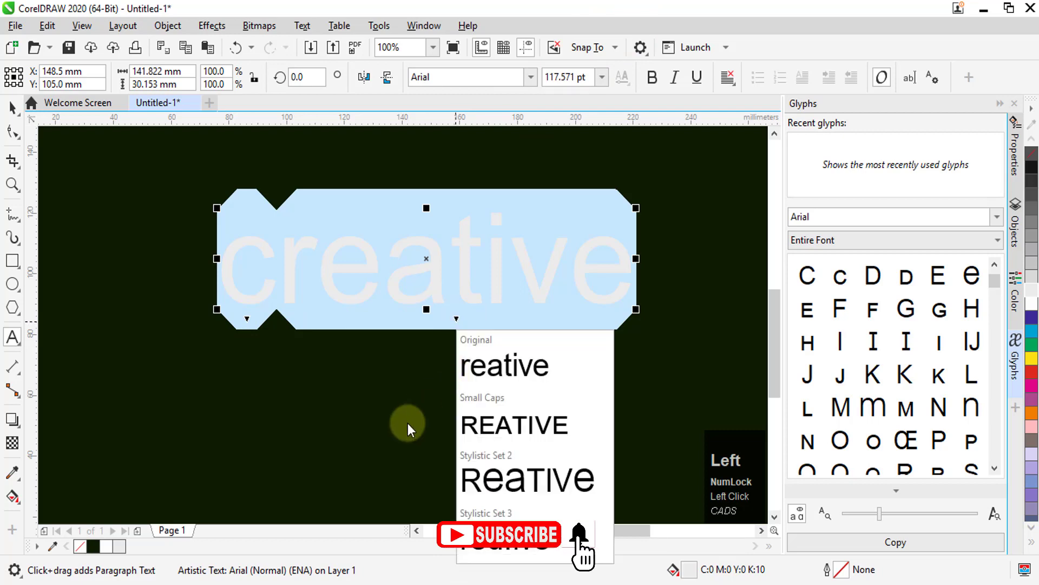
pyautogui.click(658, 6)
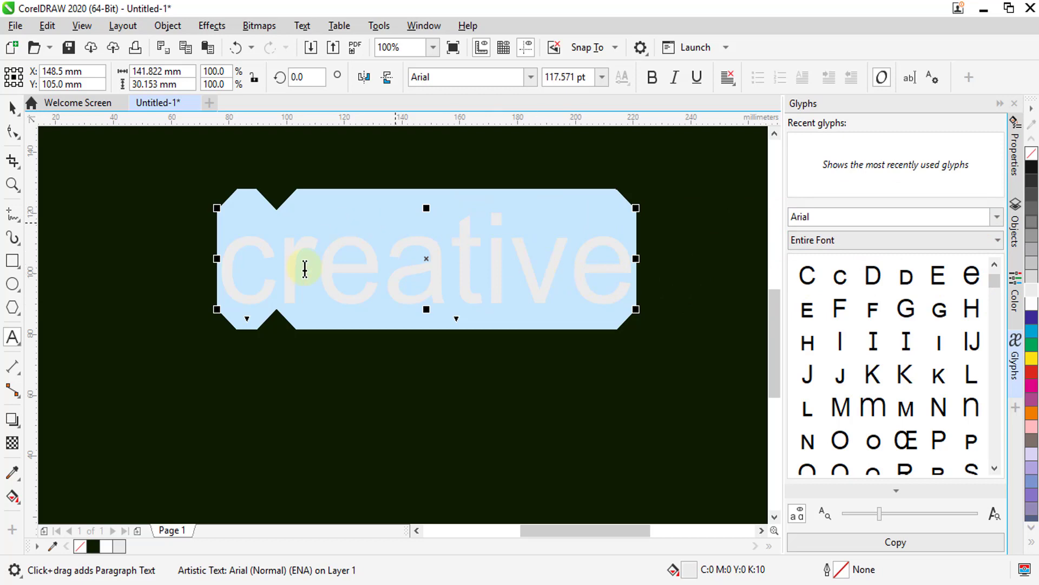
# List the noelan font's glyphs in the Glyphs docker and browse its lowercase alternates.
pyautogui.click(997, 217)
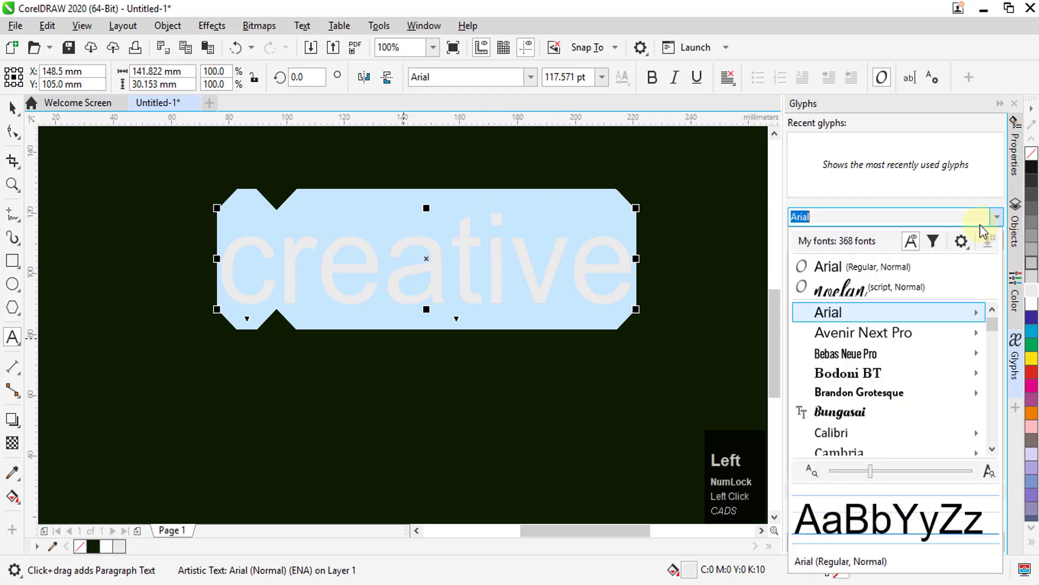
pyautogui.click(866, 287)
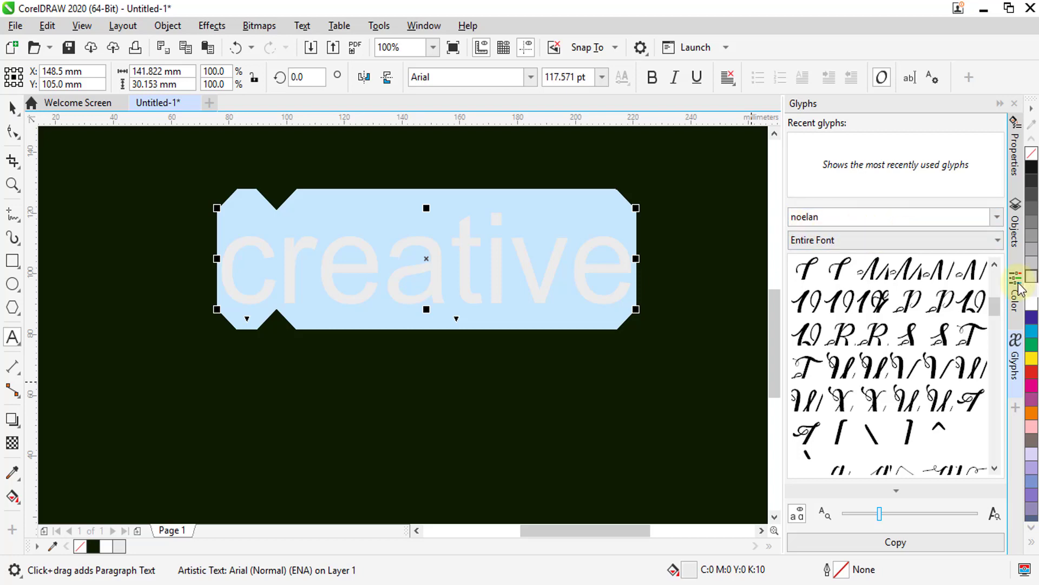
pyautogui.moveTo(996, 308); pyautogui.dragTo(999, 342)
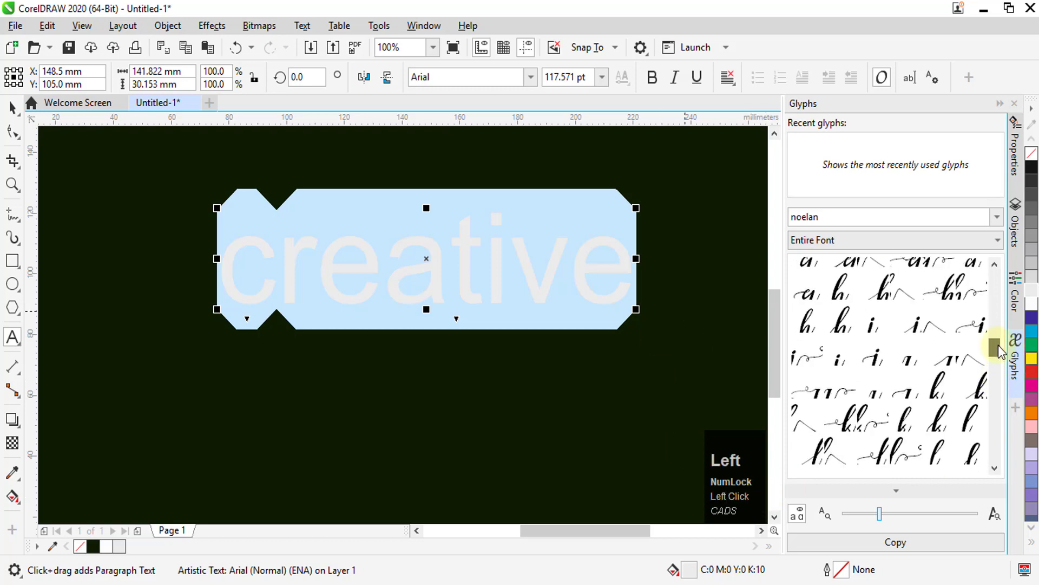
# Apply the Stylistic Set 2 alternate to the letter c, and set the whole word's font to noelan.
pyautogui.click(247, 321)
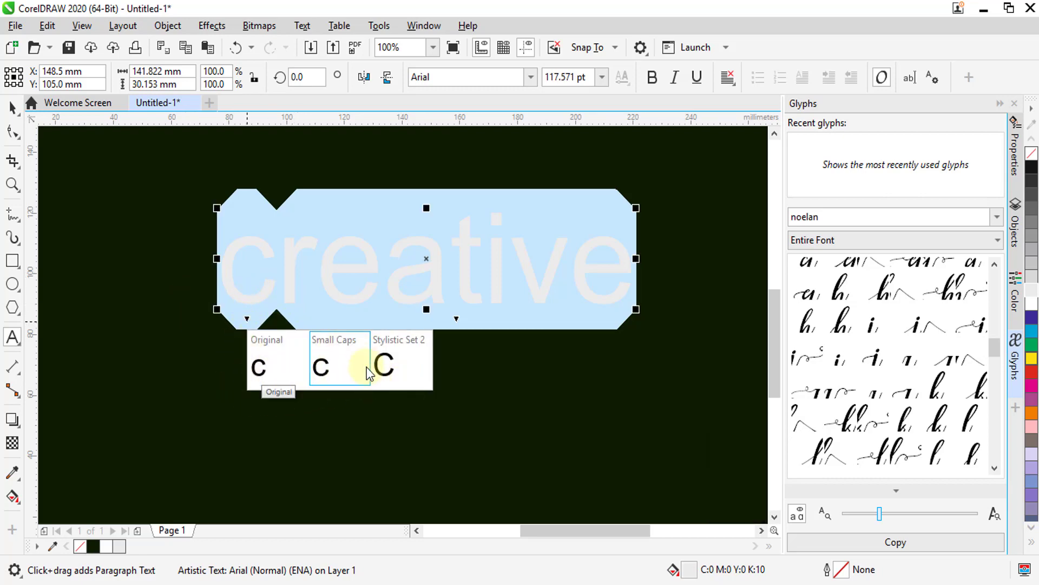
pyautogui.click(388, 367)
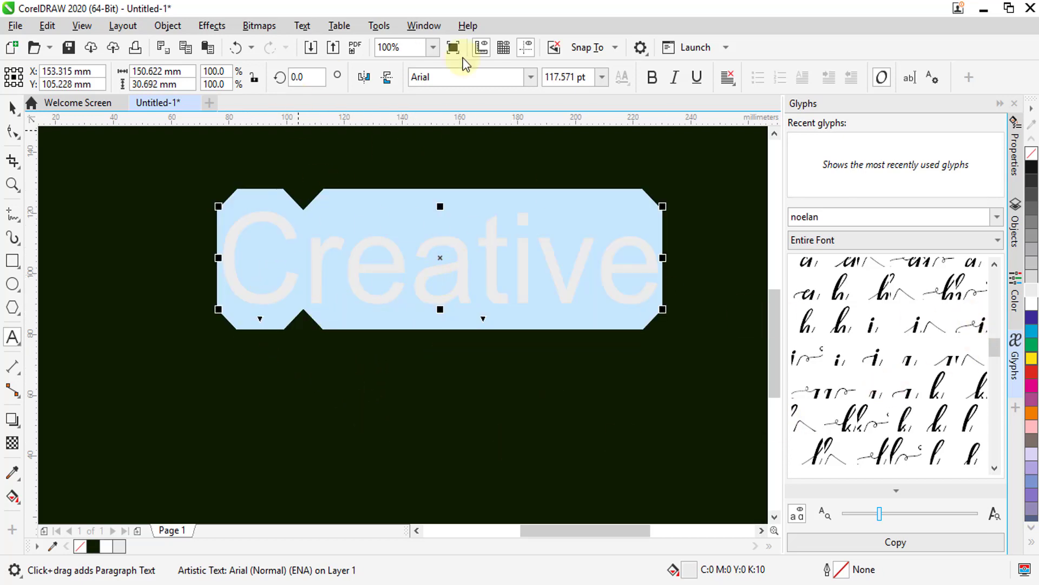
pyautogui.click(531, 77)
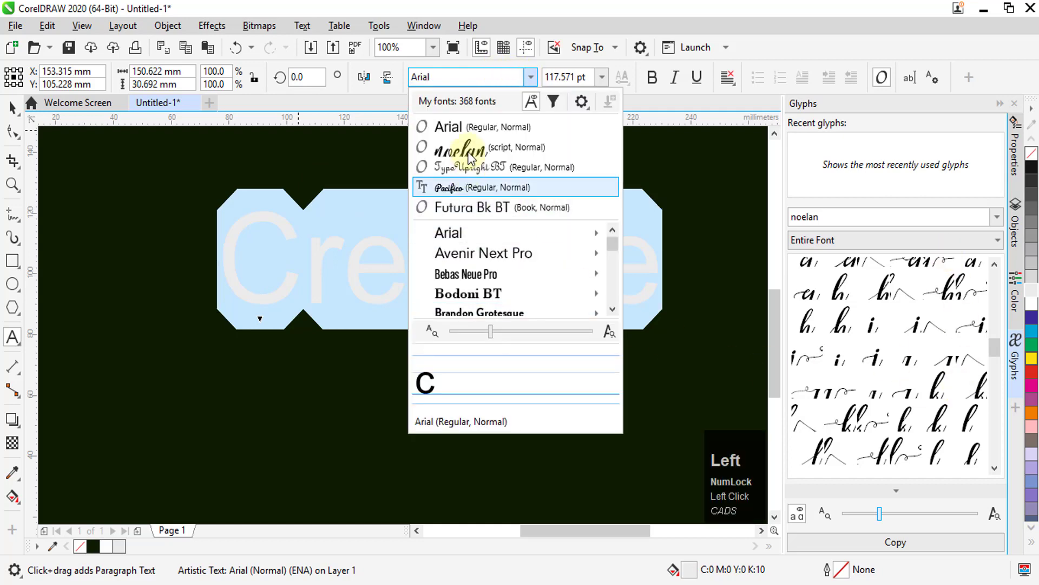
pyautogui.click(469, 157)
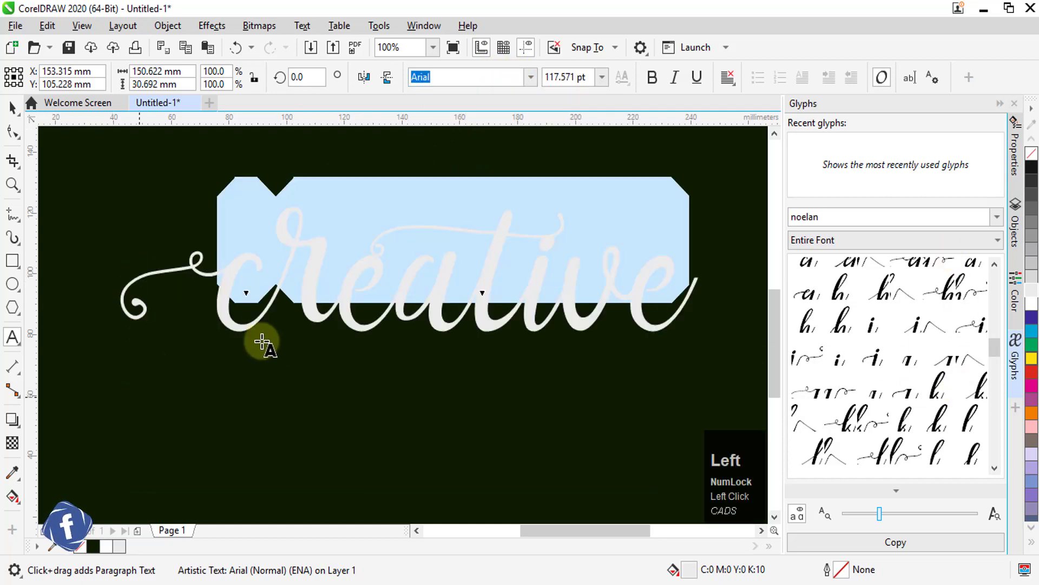
pyautogui.click(246, 293)
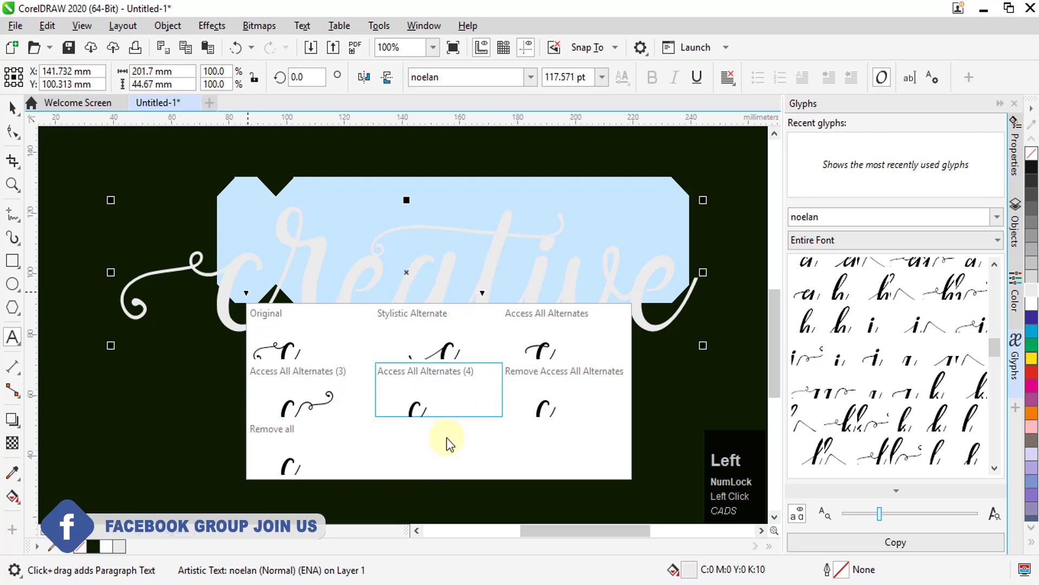
# Move the word "creative" up to the upper part of the page, to about Y 158 mm.
pyautogui.click(12, 107)
pyautogui.scroll(-2, 387, 345)
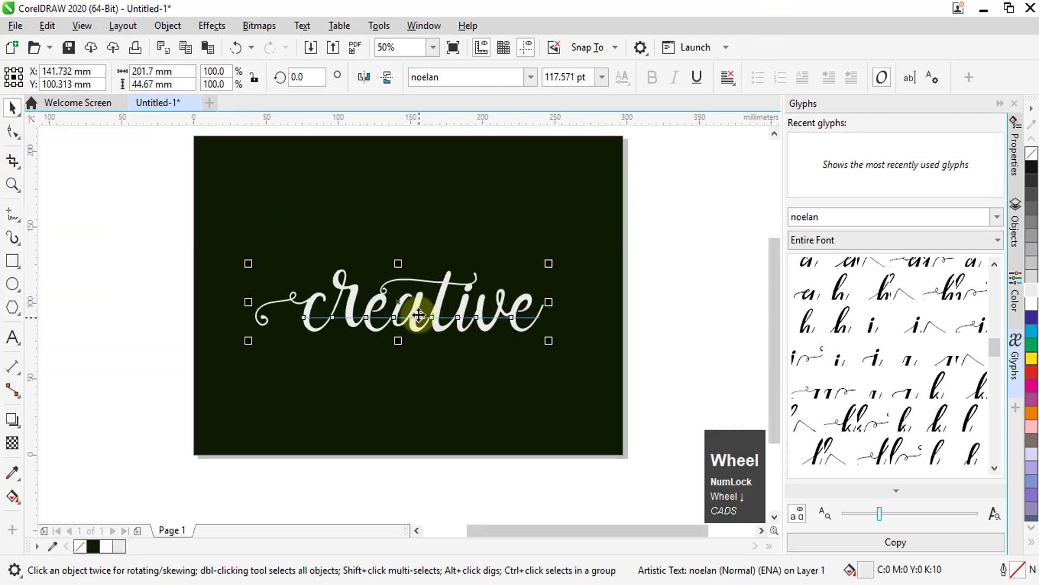
pyautogui.moveTo(412, 312); pyautogui.dragTo(413, 225)
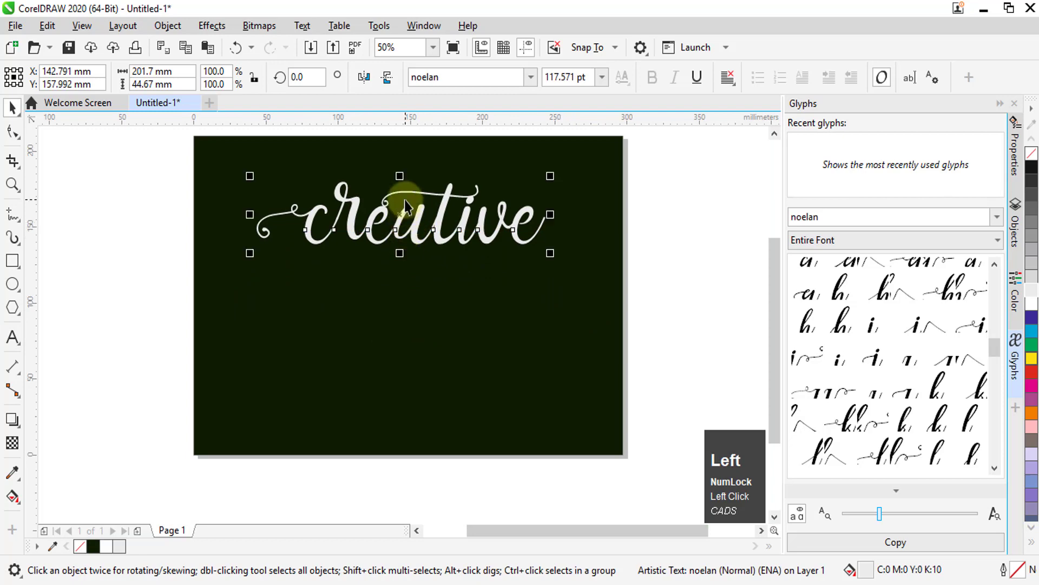
# Place a noelan letter d glyph with a trailing swash, about 55 mm wide, from the Glyphs docker below the word.
pyautogui.scroll(2, 411, 219)
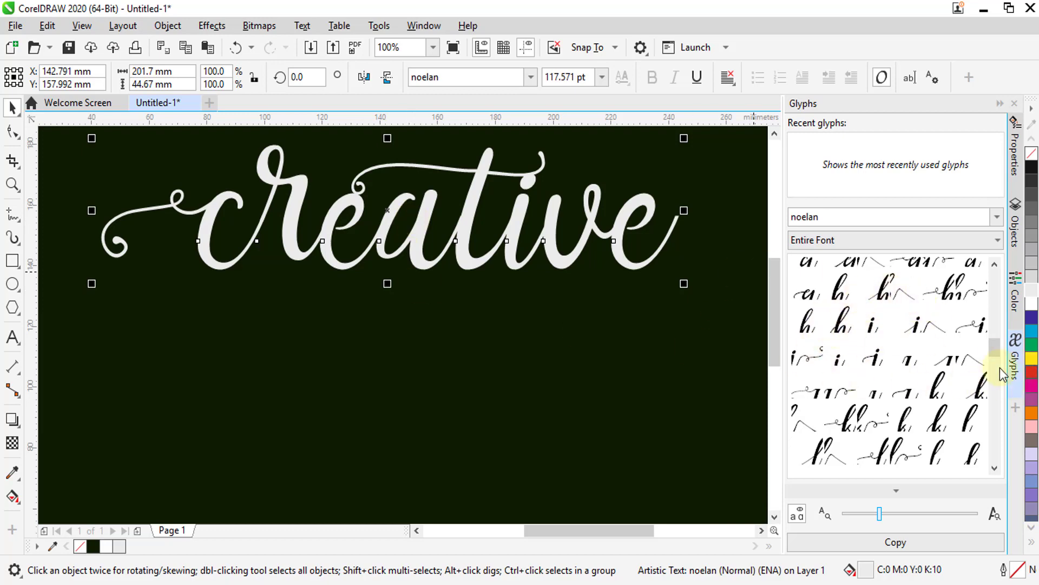
pyautogui.moveTo(996, 359); pyautogui.dragTo(997, 331)
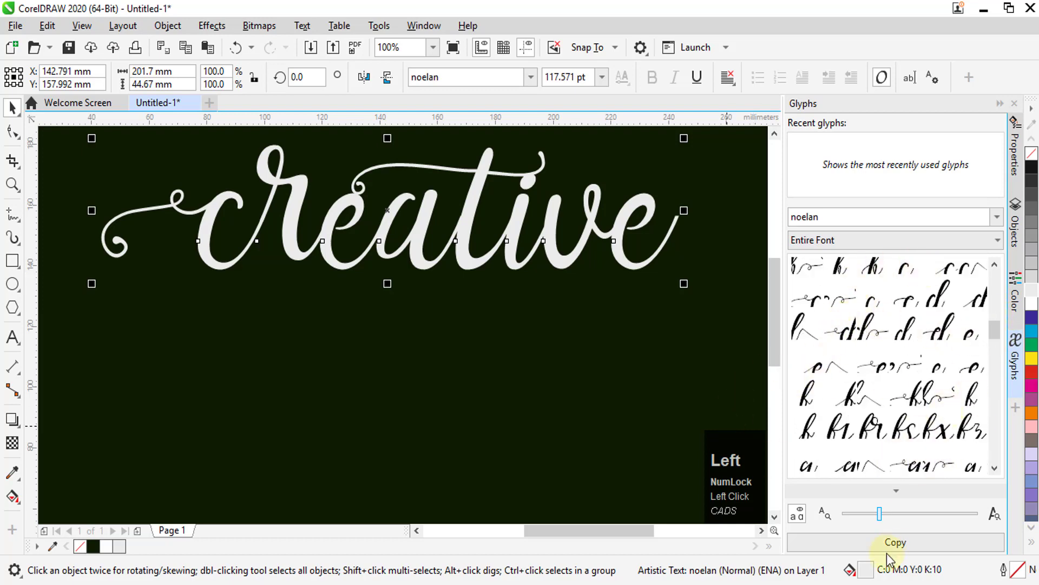
pyautogui.moveTo(861, 333); pyautogui.dragTo(716, 344)
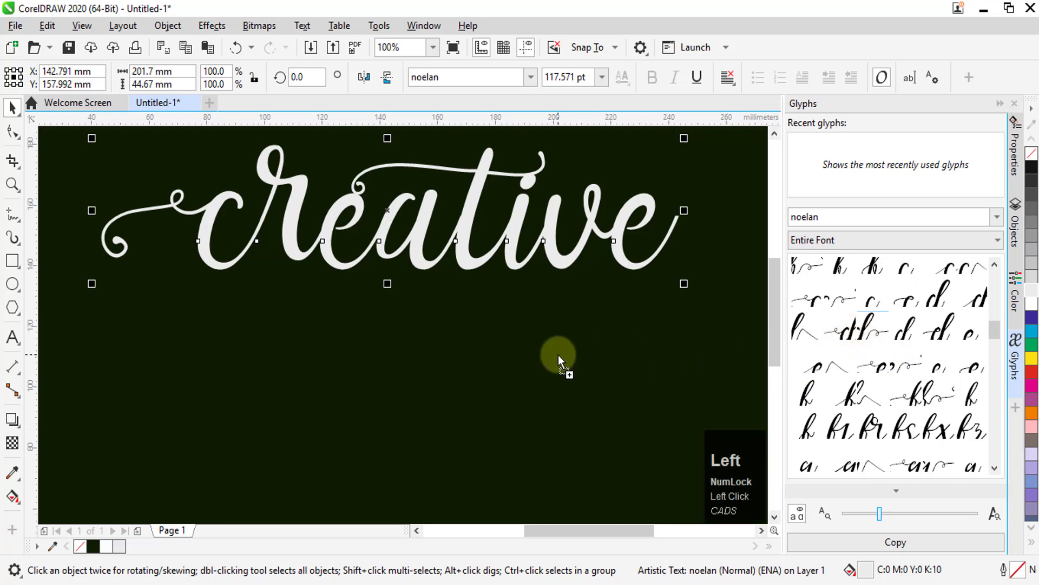
pyautogui.moveTo(558, 355); pyautogui.dragTo(432, 461)
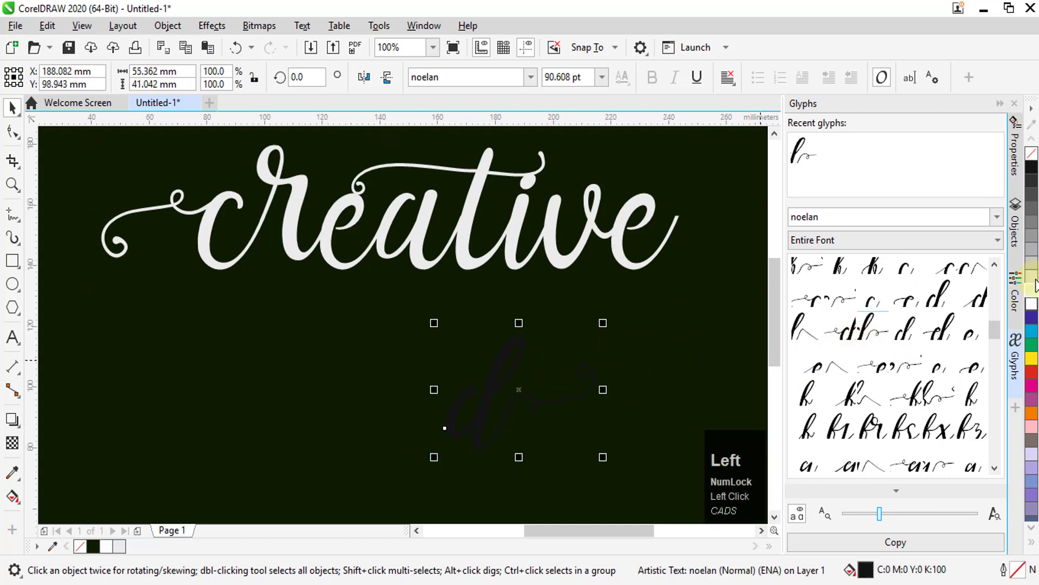
# Fill the swash d with 10% black and move it beneath the start of the word, to about X 76 mm, Y 108 mm.
pyautogui.click(1033, 292)
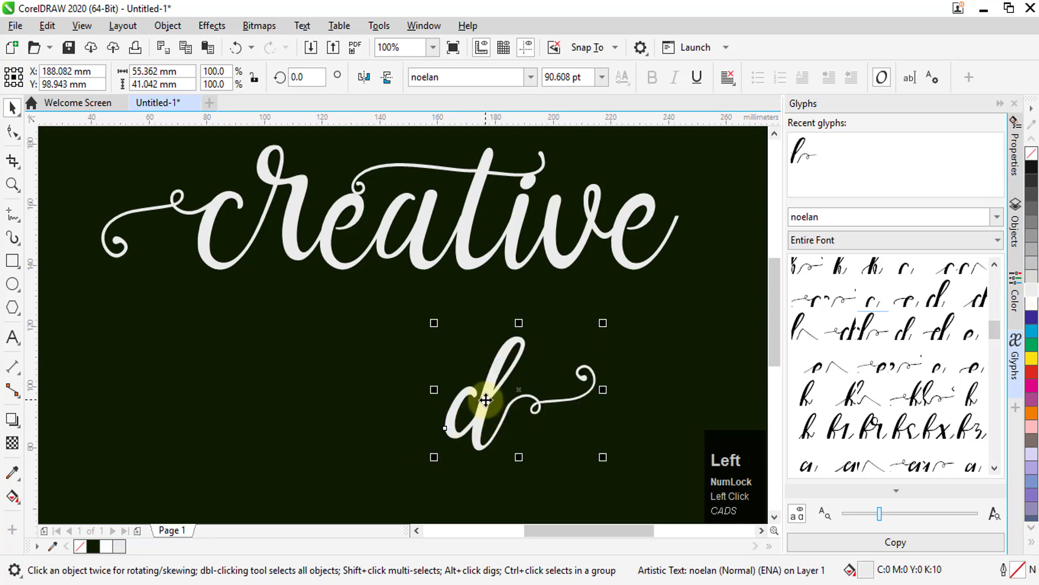
pyautogui.moveTo(480, 414); pyautogui.dragTo(279, 399)
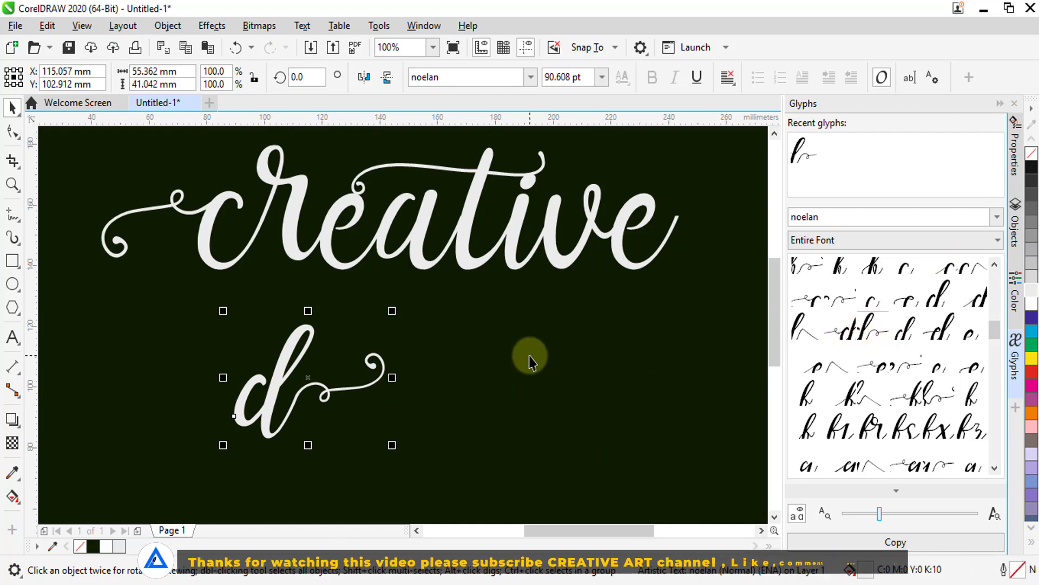
pyautogui.moveTo(279, 343); pyautogui.dragTo(165, 328)
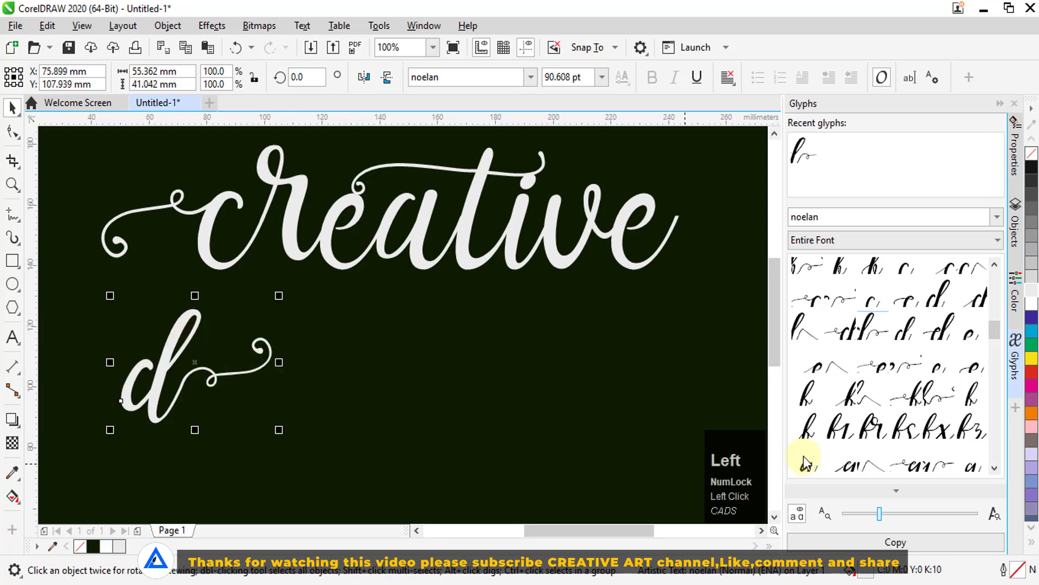
# Copy another swash glyph, and add a white-filled second swash d, about 57 mm wide, from the recent glyphs beside the first.
pyautogui.scroll(-1, 879, 383)
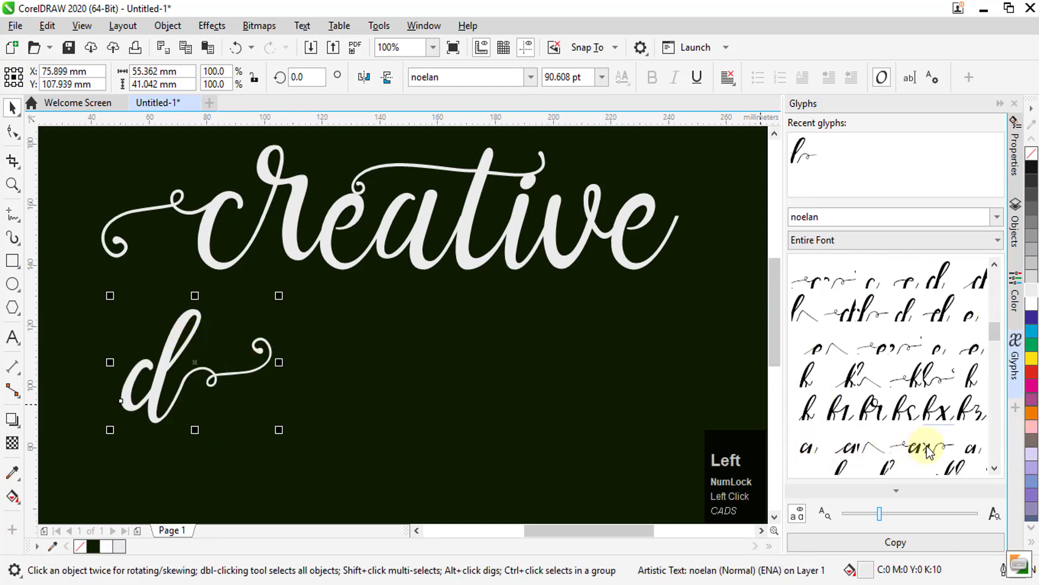
pyautogui.click(911, 541)
pyautogui.moveTo(827, 159); pyautogui.dragTo(589, 309)
pyautogui.moveTo(637, 256); pyautogui.dragTo(333, 392)
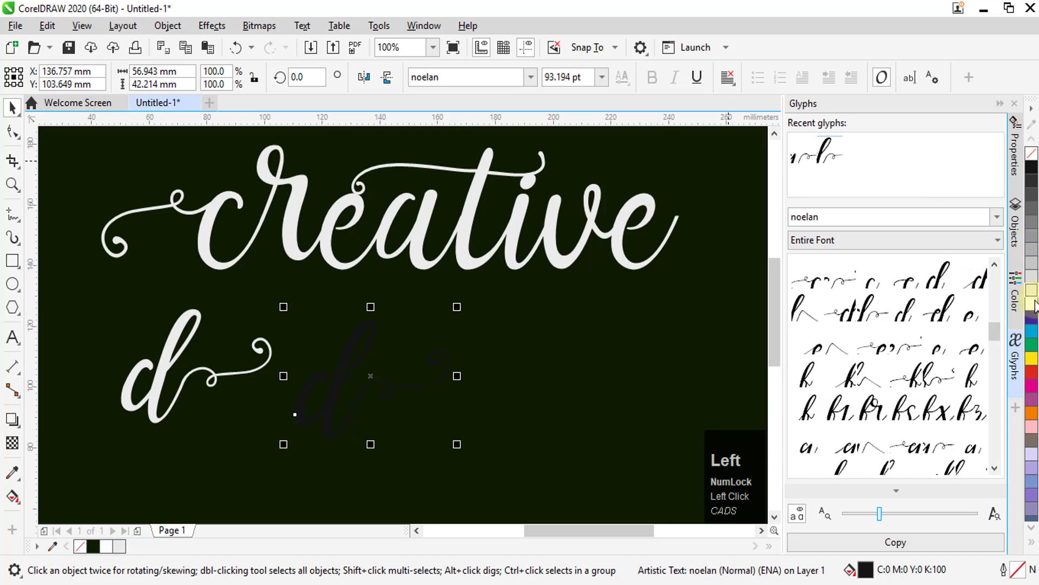
pyautogui.click(1032, 303)
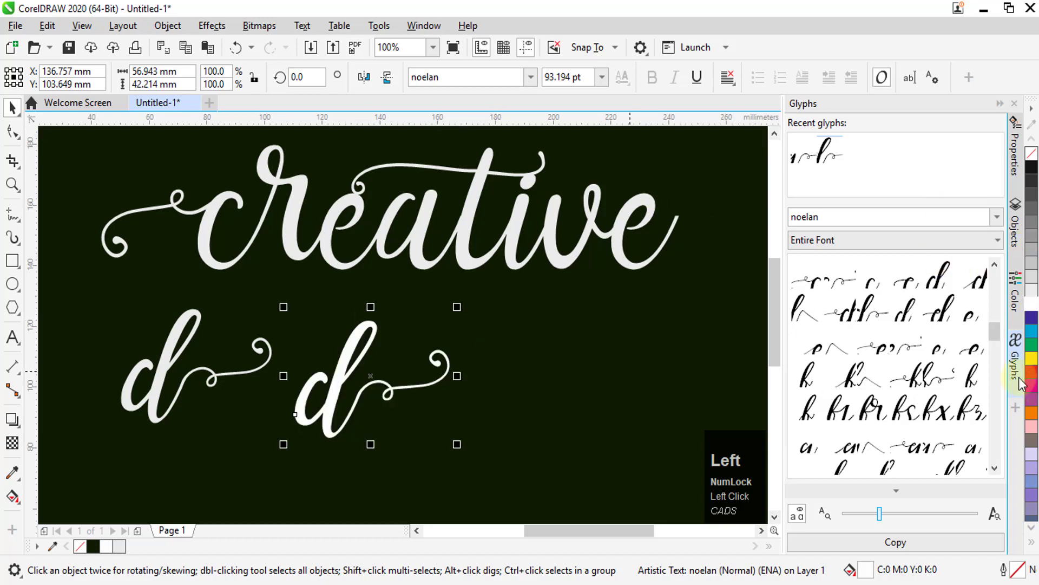
# Browse further through the noelan glyphs and reduce the glyph preview size in the Glyphs docker.
pyautogui.click(997, 351)
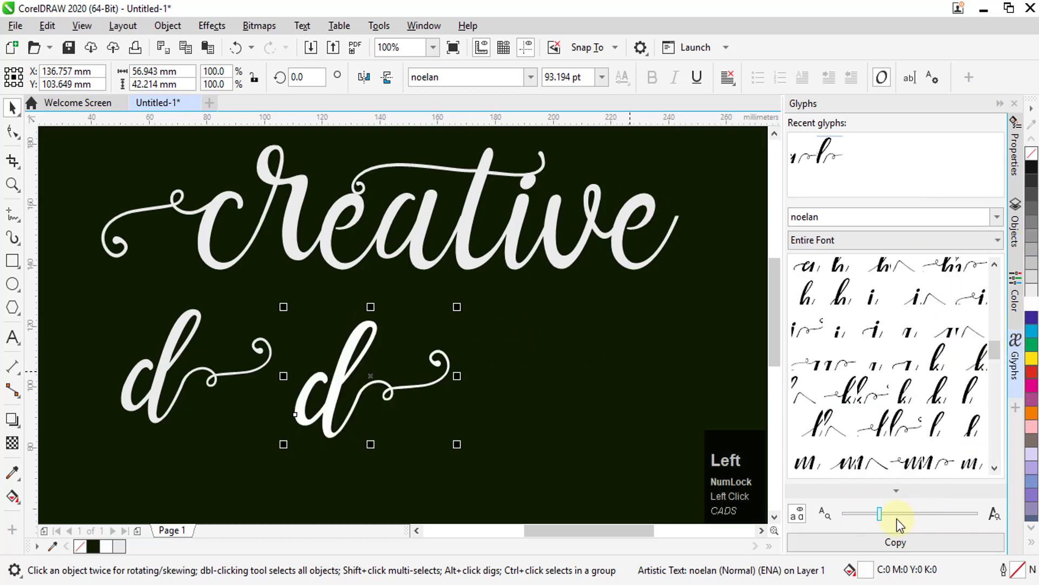
pyautogui.moveTo(882, 519); pyautogui.dragTo(888, 515)
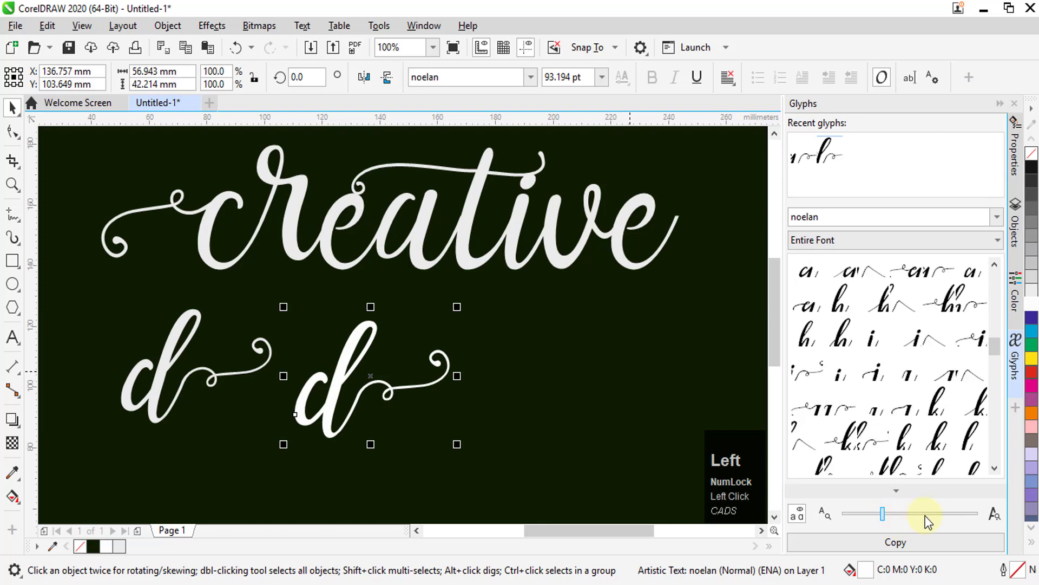
pyautogui.moveTo(883, 514); pyautogui.dragTo(860, 513)
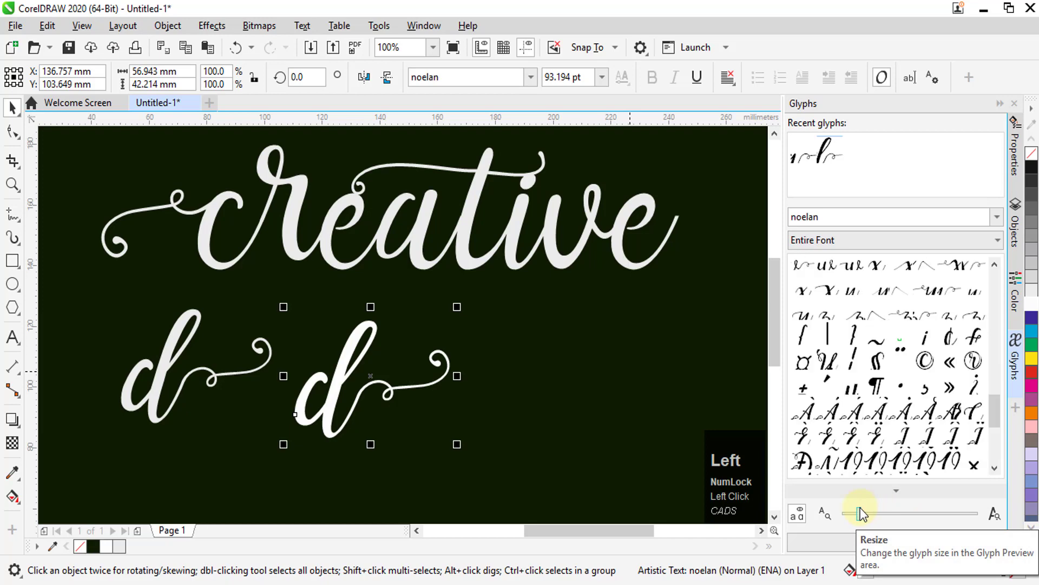
# Group the noelan alternates under their base glyphs, browse the shortened list, and show all alternates separately again.
pyautogui.click(800, 516)
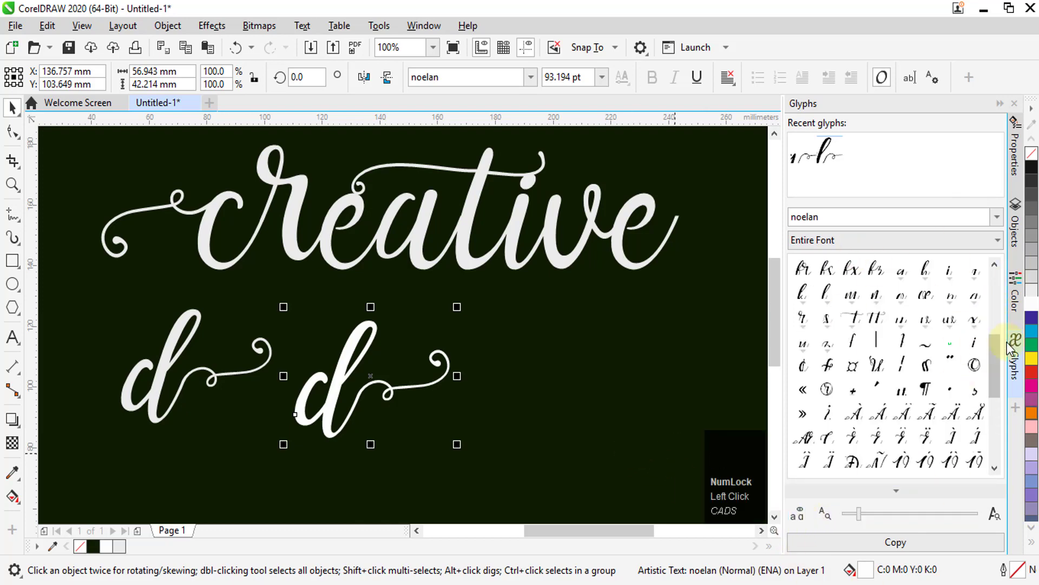
pyautogui.moveTo(996, 358); pyautogui.dragTo(988, 270)
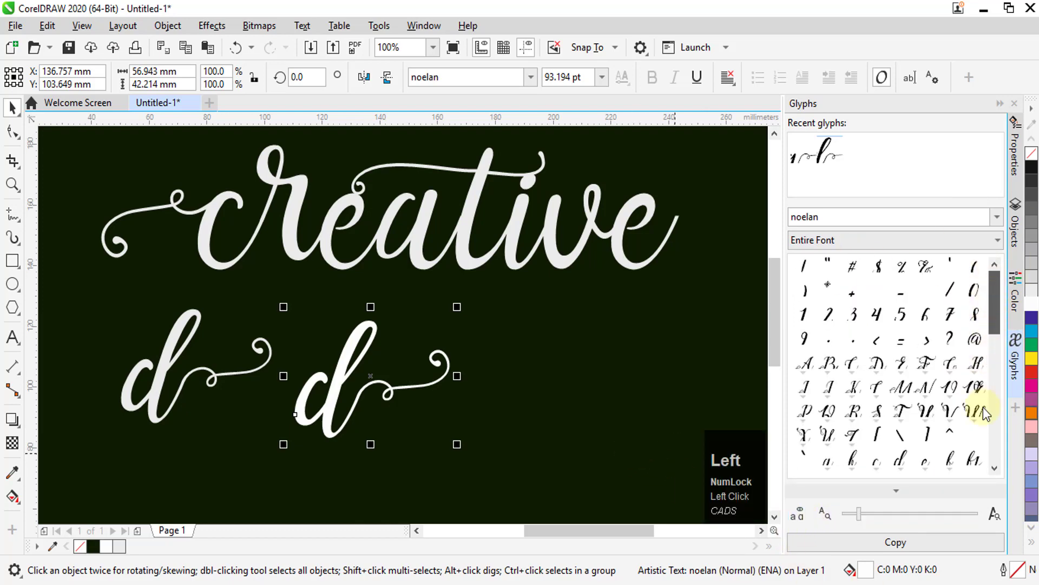
pyautogui.scroll(-10, 983, 407)
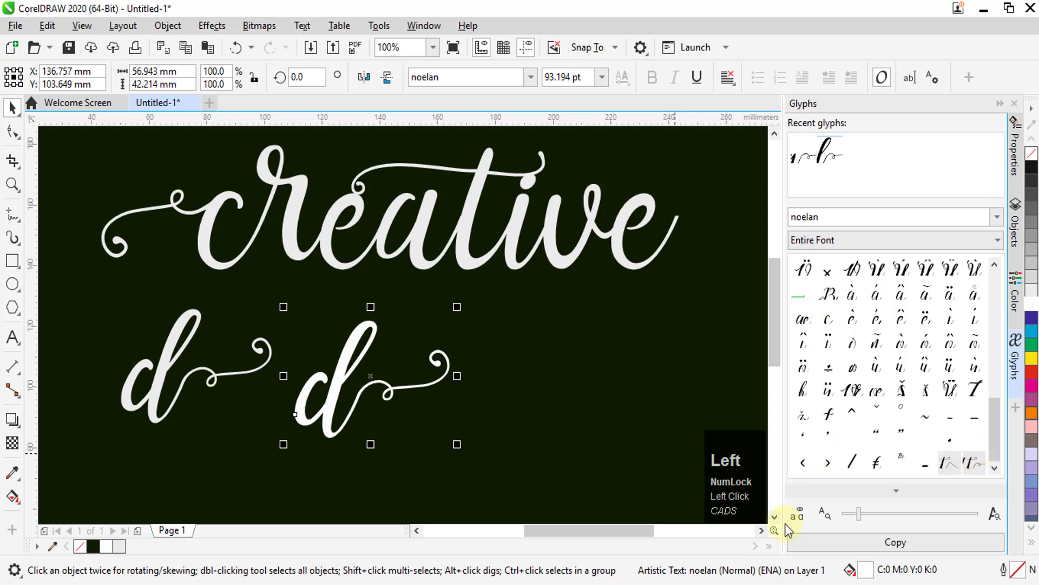
pyautogui.click(799, 516)
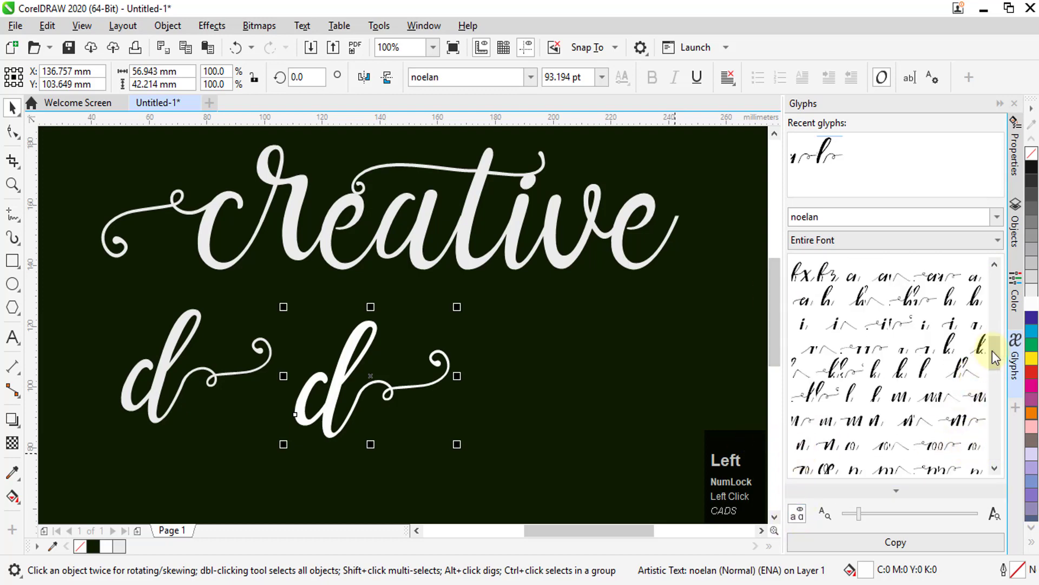
pyautogui.moveTo(996, 364); pyautogui.dragTo(995, 419)
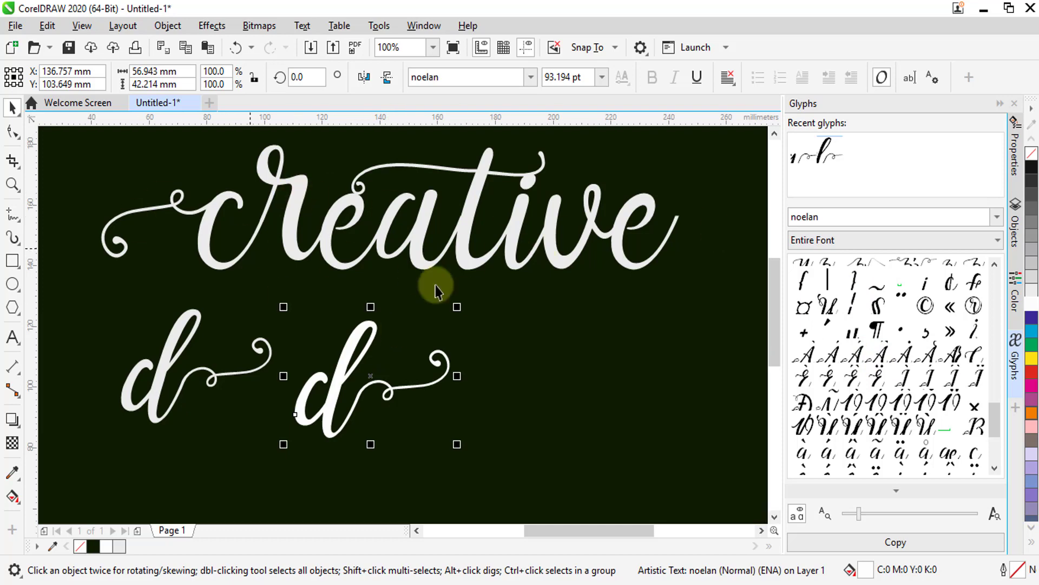
# Switch the Glyphs docker's font to Arial and look through its full glyph list.
pyautogui.click(997, 217)
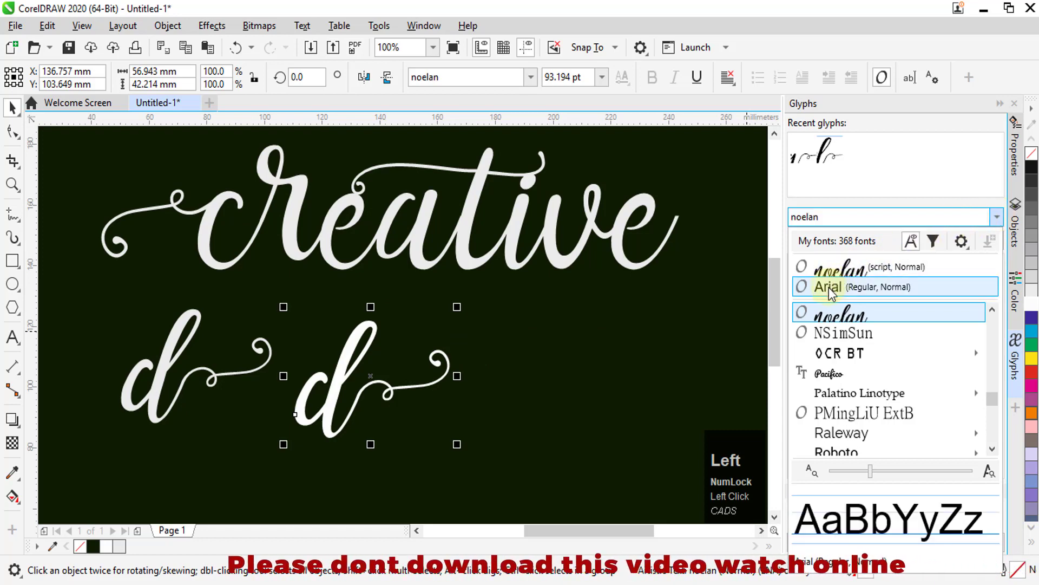
pyautogui.click(838, 287)
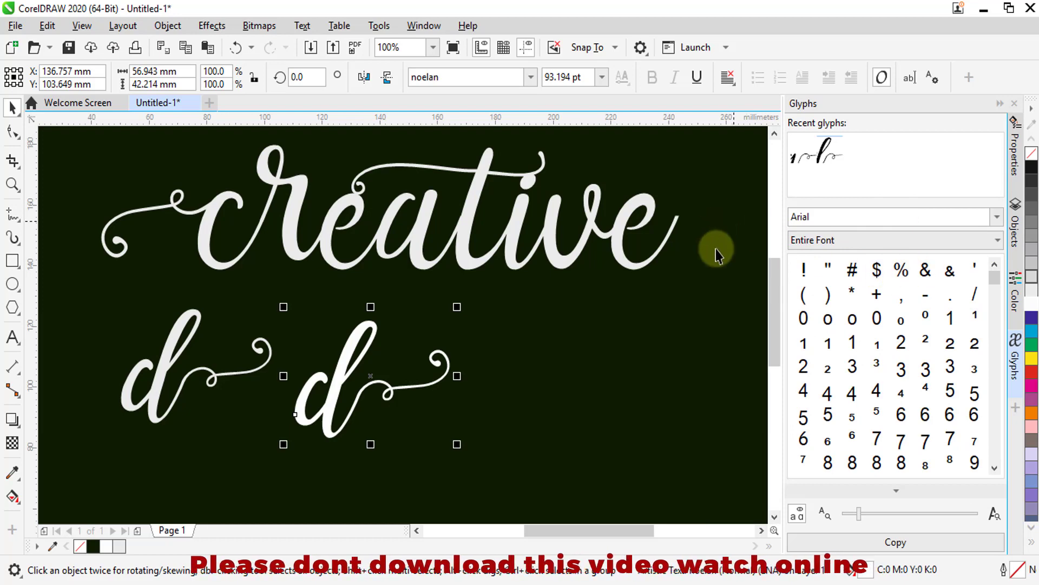
pyautogui.moveTo(997, 278)
pyautogui.mouseDown()
pyautogui.moveTo(995, 440)
pyautogui.moveTo(986, 262)
pyautogui.mouseUp()
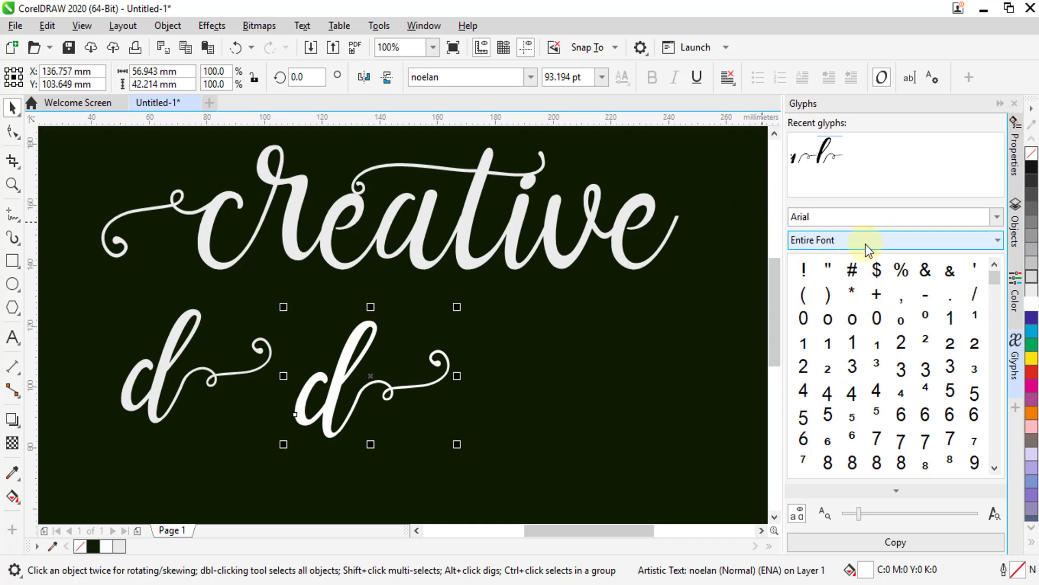
# Filter the Arial glyphs to the Symbols category and browse to the end of the list.
pyautogui.click(997, 241)
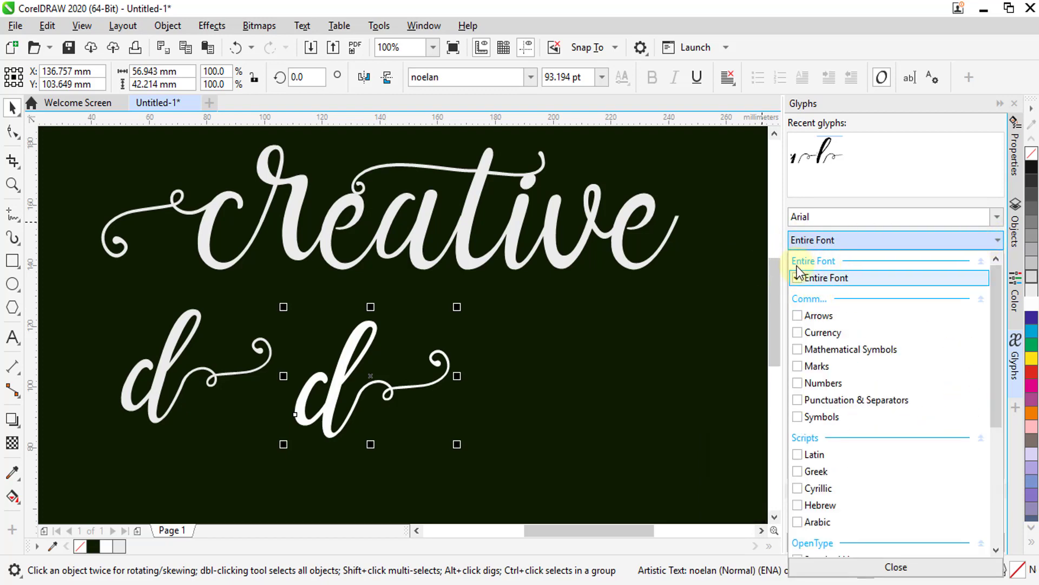
pyautogui.click(796, 417)
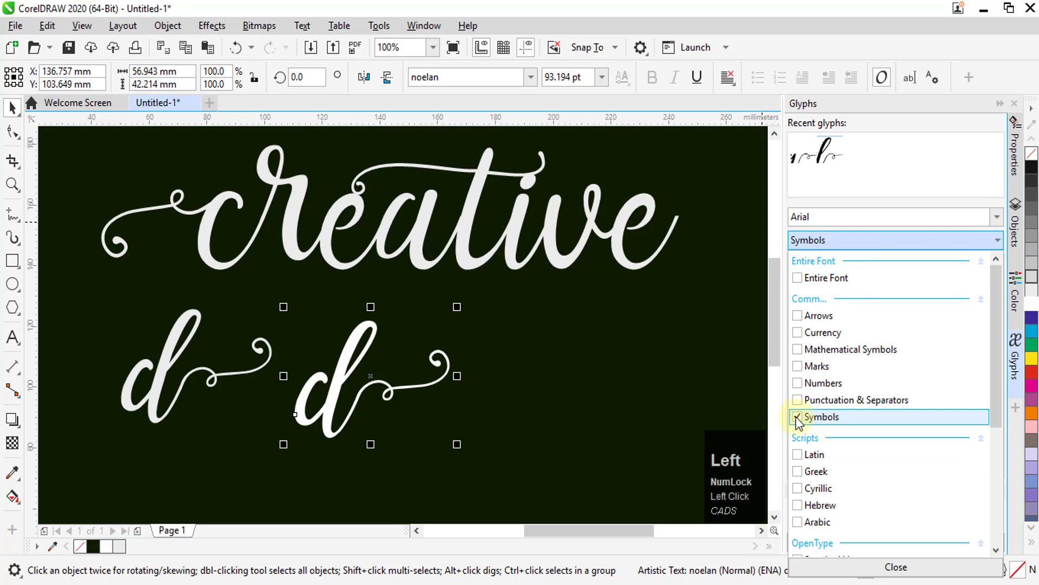
pyautogui.click(898, 139)
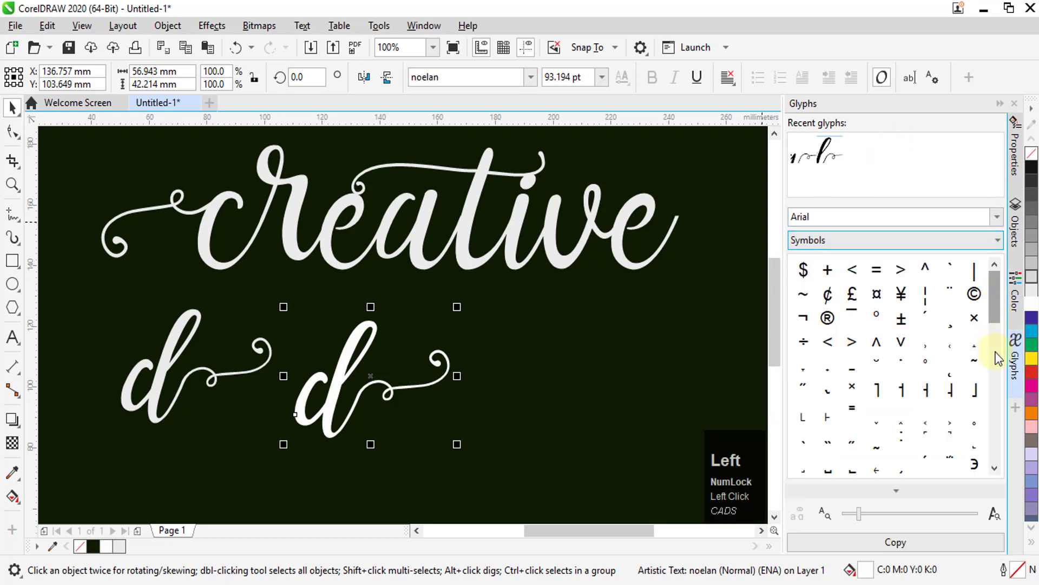
pyautogui.moveTo(997, 358); pyautogui.dragTo(993, 463)
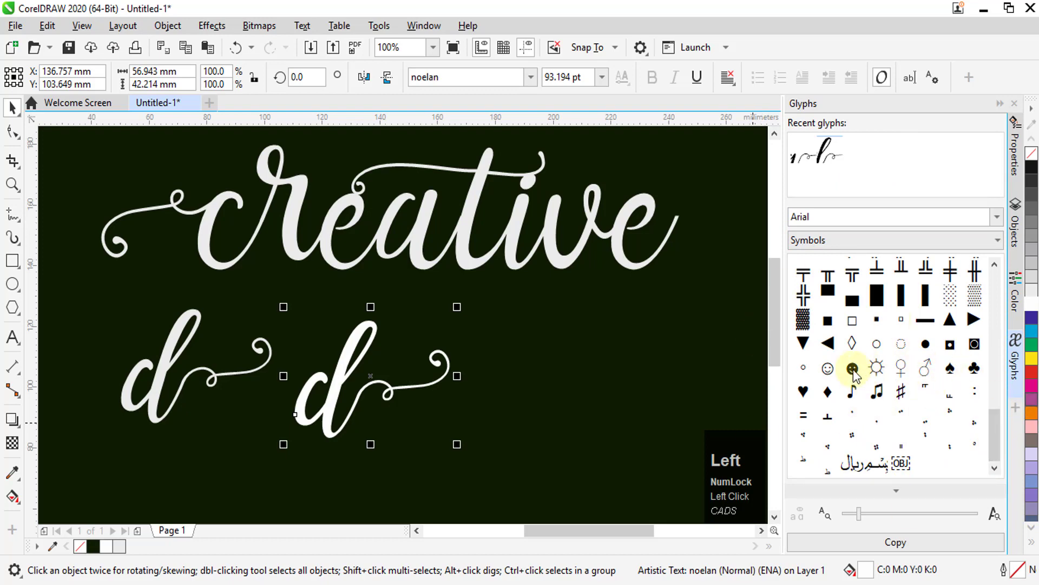
# Insert Arial's solid smiling face glyph about 38 mm wide beside the second "d" and fill it white.
pyautogui.moveTo(853, 370); pyautogui.dragTo(475, 469)
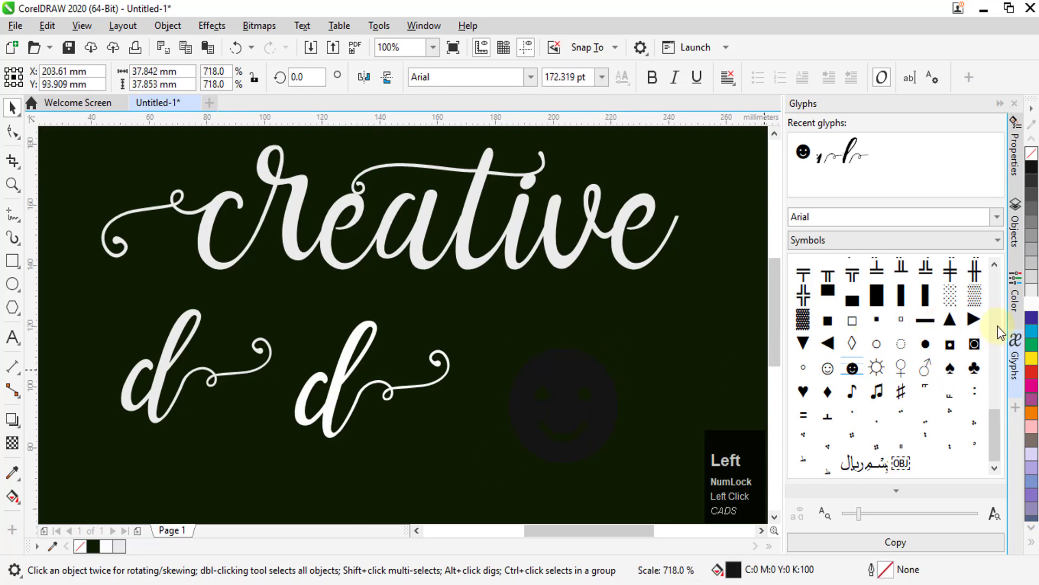
pyautogui.click(1031, 305)
pyautogui.moveTo(553, 386); pyautogui.dragTo(554, 361)
pyautogui.scroll(-3, 445, 324)
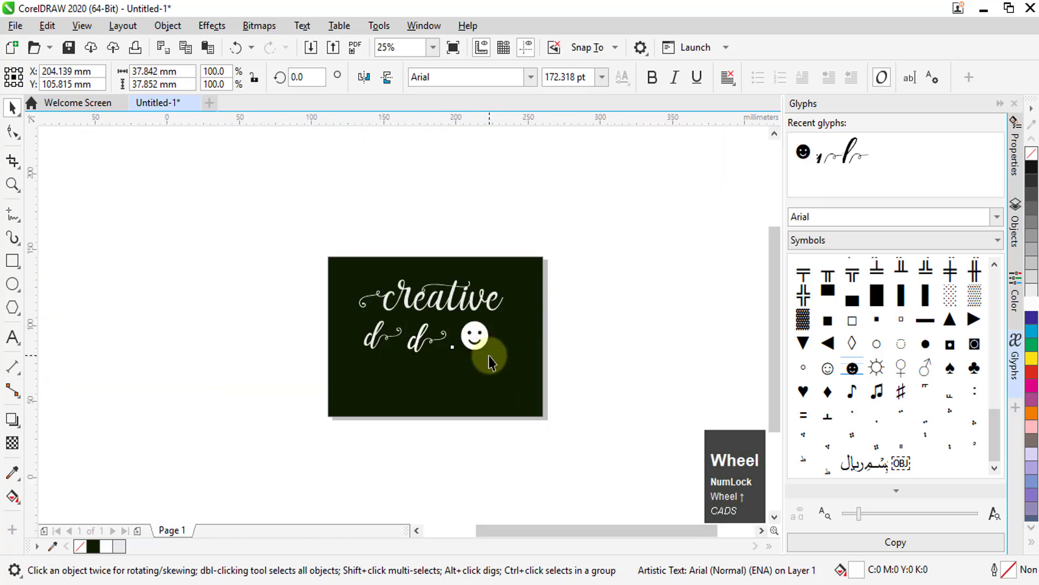
pyautogui.scroll(3, 490, 361)
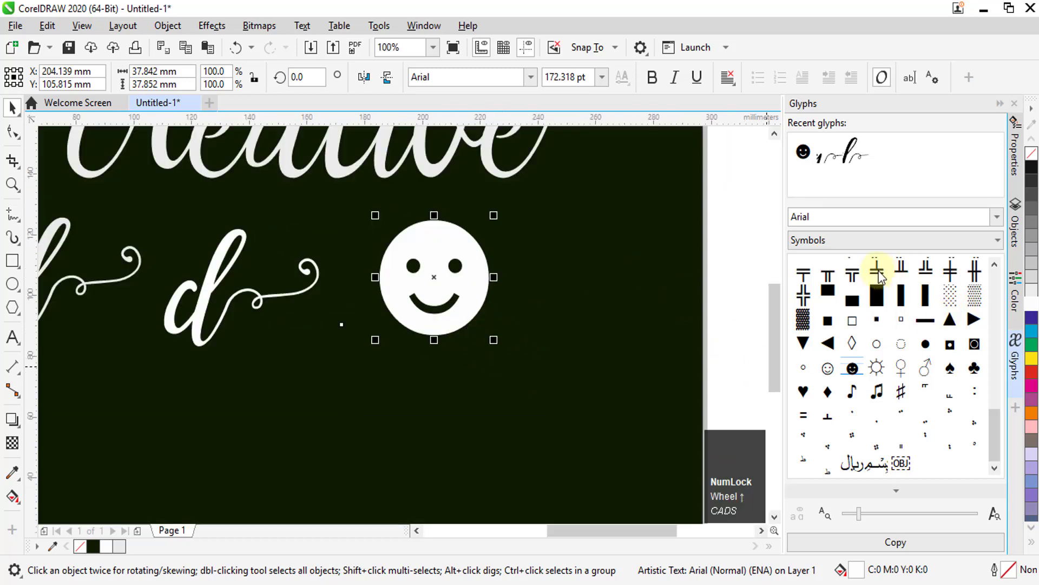
# Switch the Glyphs docker's font to Webdings and set the character filter to Entire Font.
pyautogui.click(997, 222)
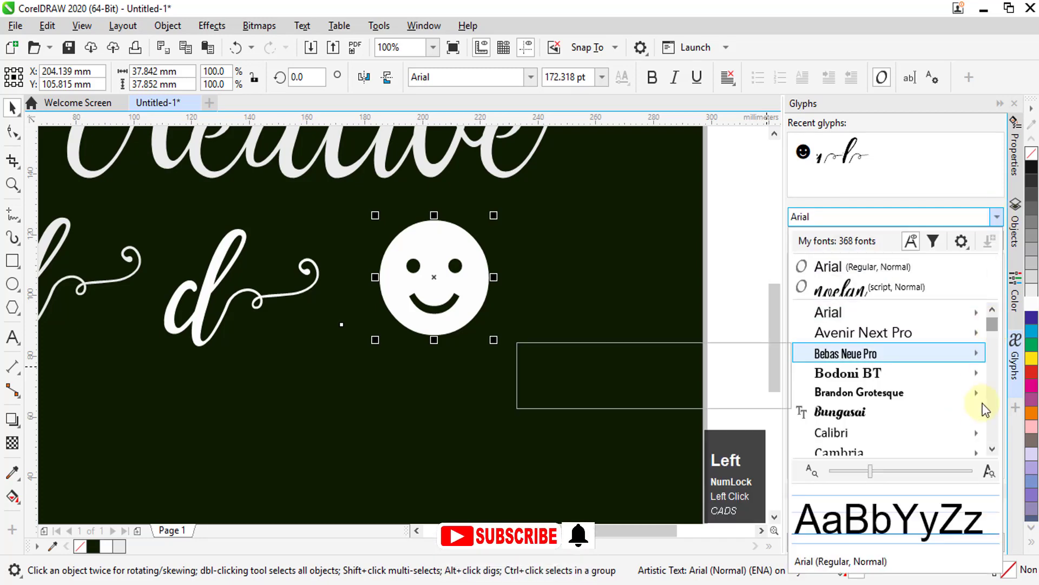
pyautogui.scroll(-10, 995, 431)
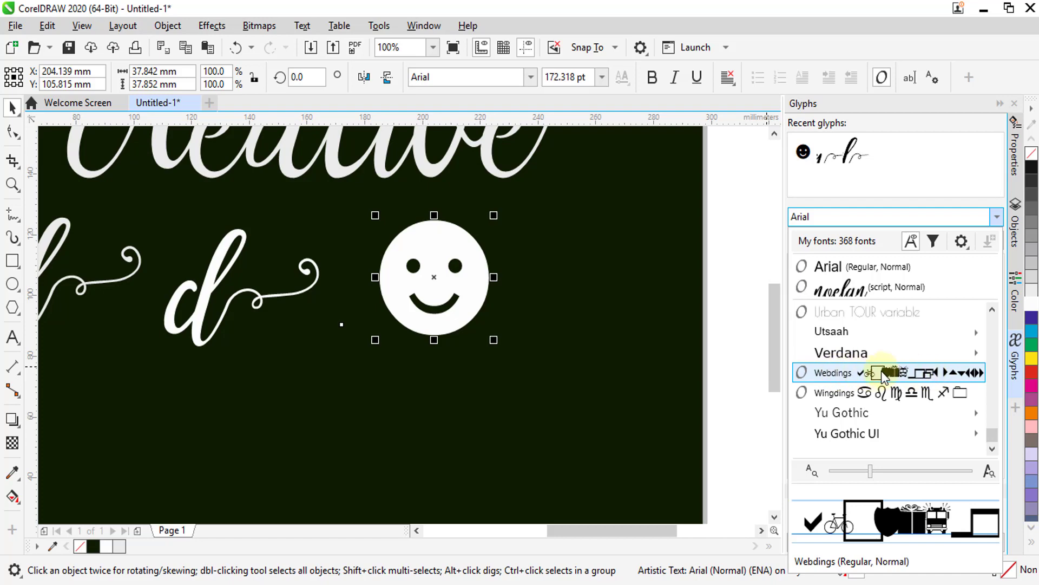
pyautogui.click(855, 371)
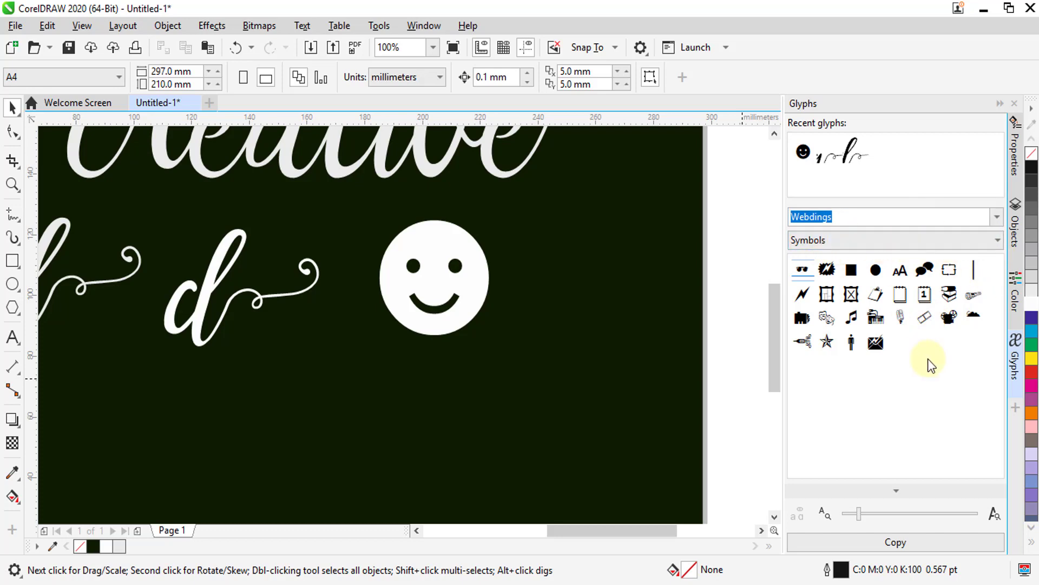
pyautogui.click(969, 244)
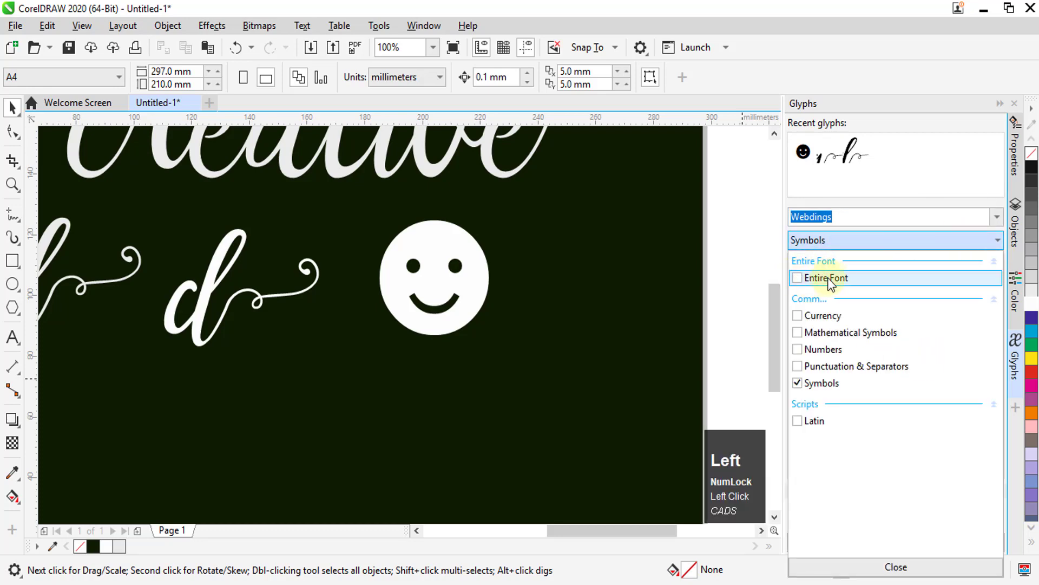
pyautogui.click(797, 278)
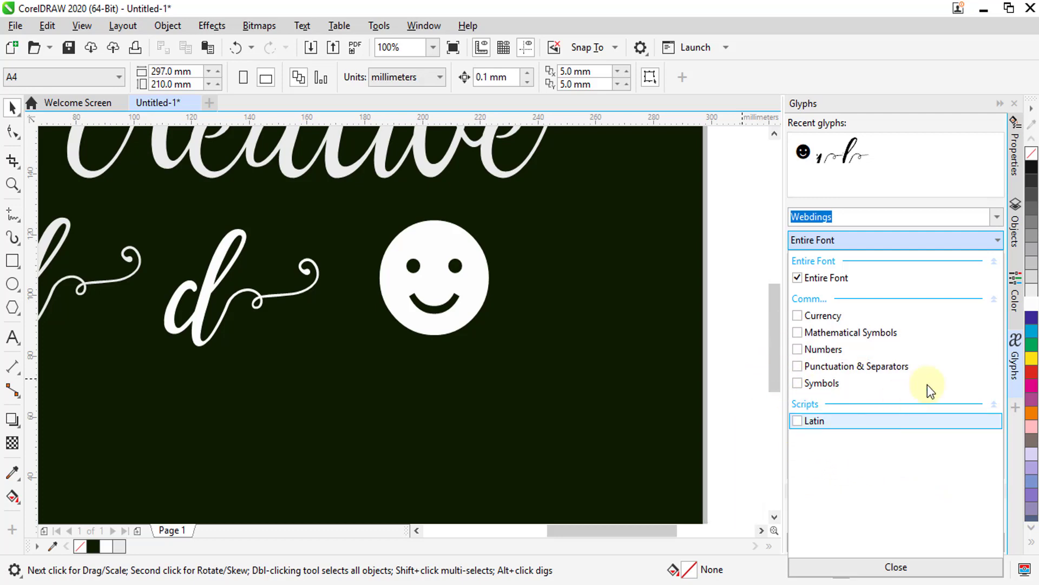
pyautogui.click(850, 197)
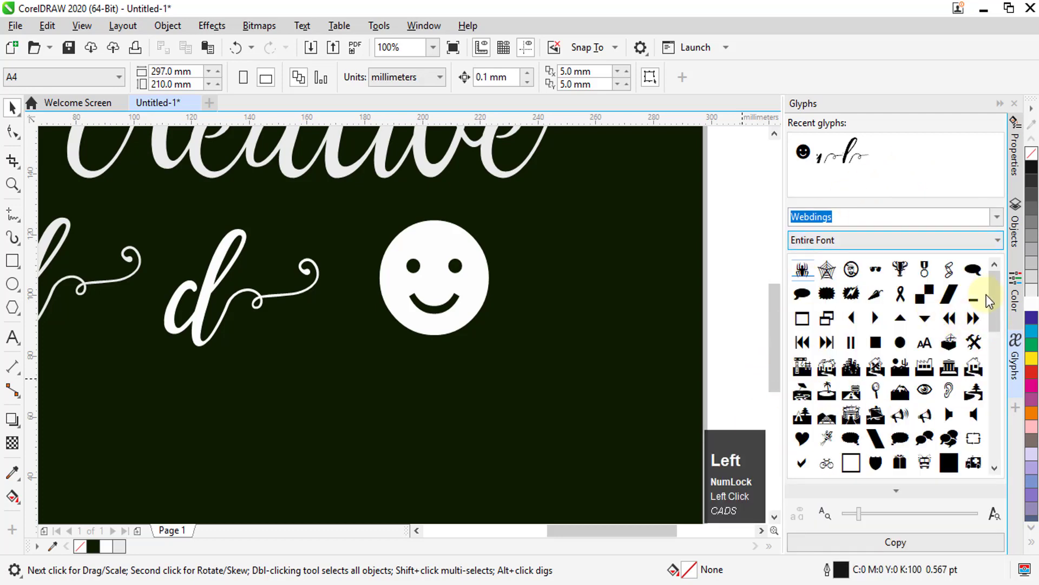
# Insert the Webdings globe glyph showing the Americas about 43.5 mm wide below the smiling face and fill it white.
pyautogui.moveTo(997, 301); pyautogui.dragTo(991, 423)
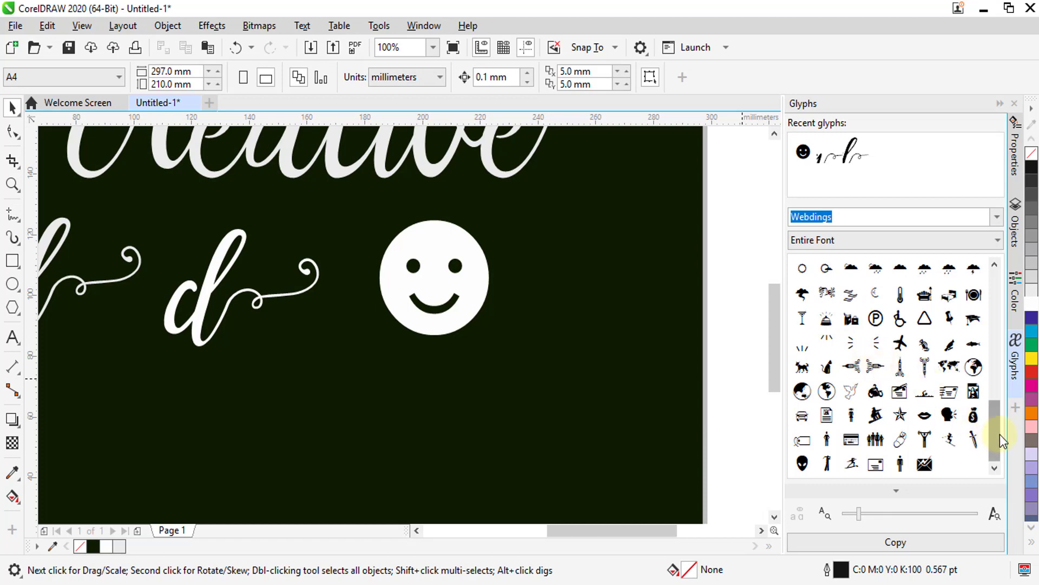
pyautogui.moveTo(999, 432); pyautogui.dragTo(996, 446)
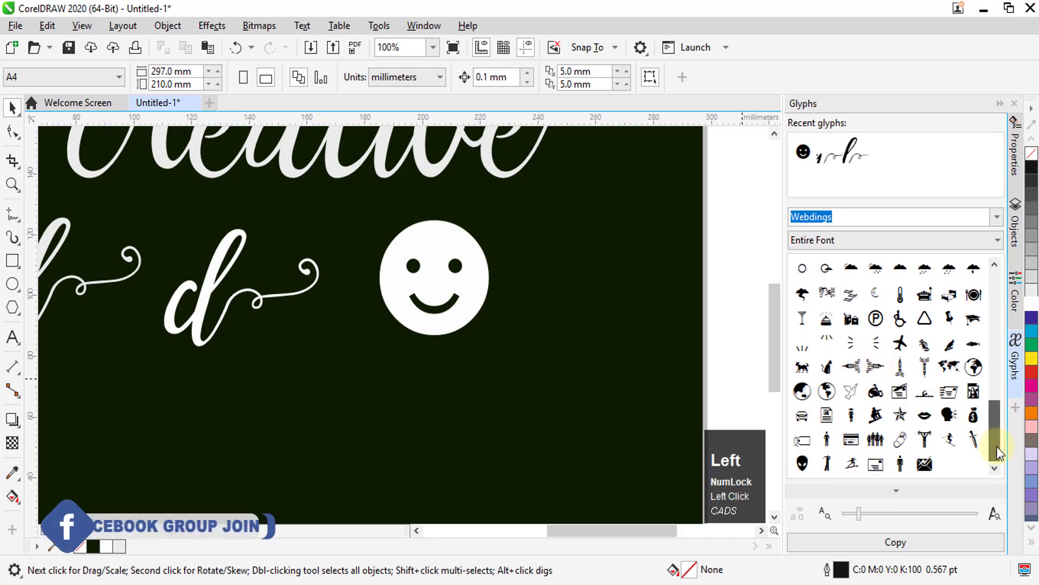
pyautogui.click(827, 390)
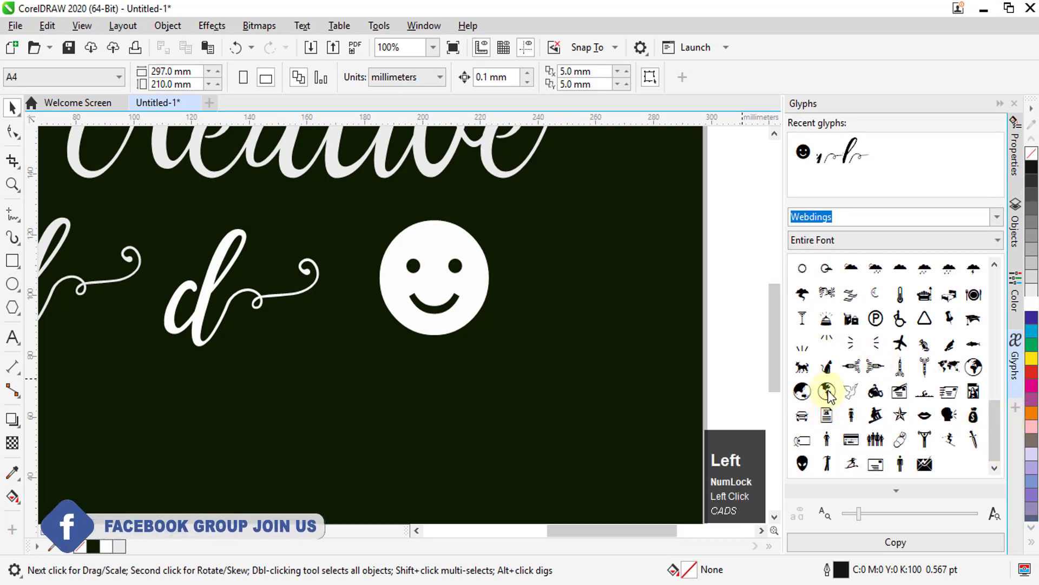
pyautogui.moveTo(828, 390); pyautogui.dragTo(457, 468)
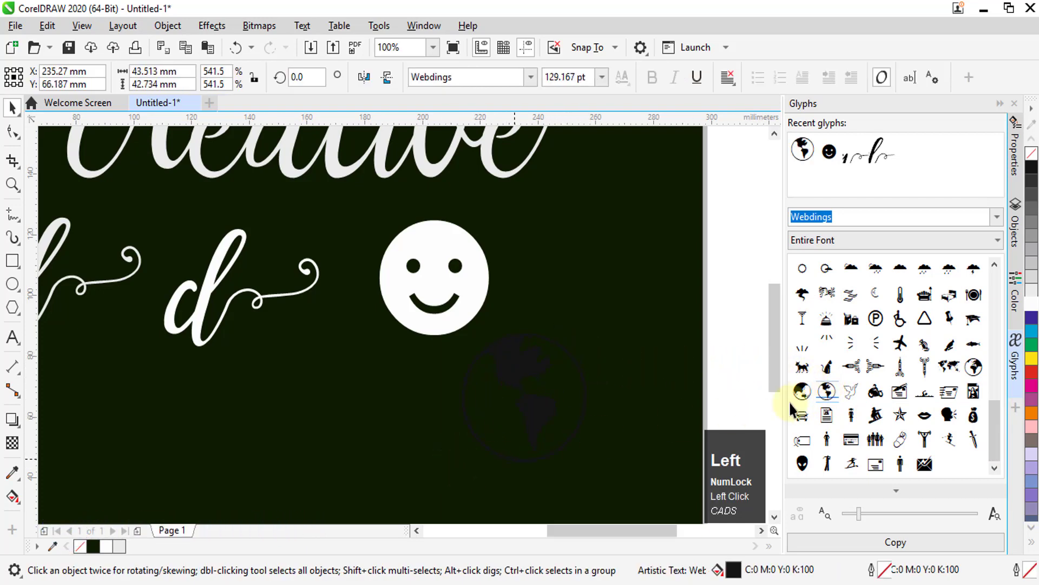
pyautogui.click(1033, 306)
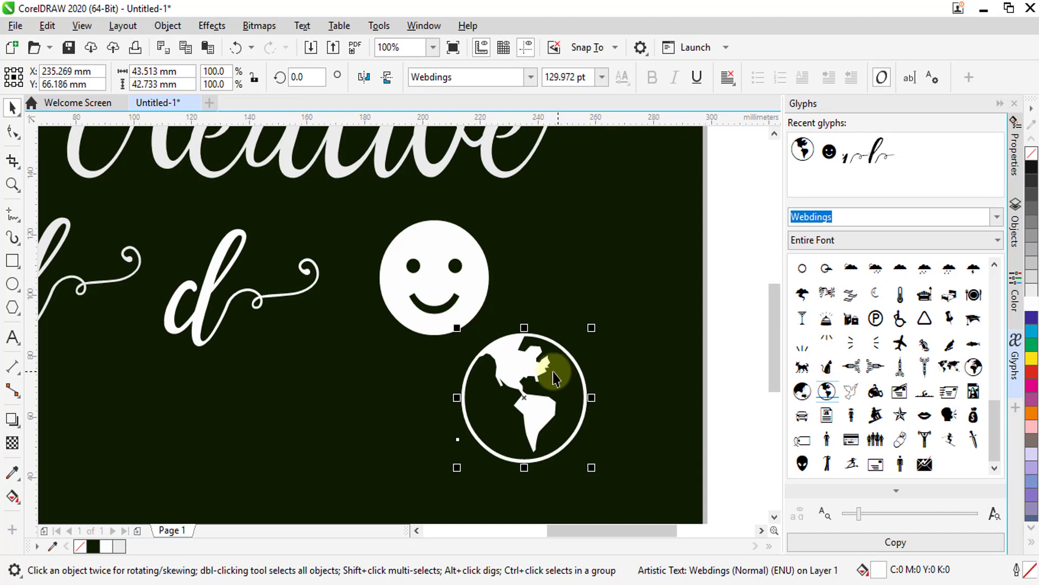
# Convert the globe to curves and break it apart, moving its outer circle about 66 mm left and 12 mm down.
pyautogui.click(168, 26)
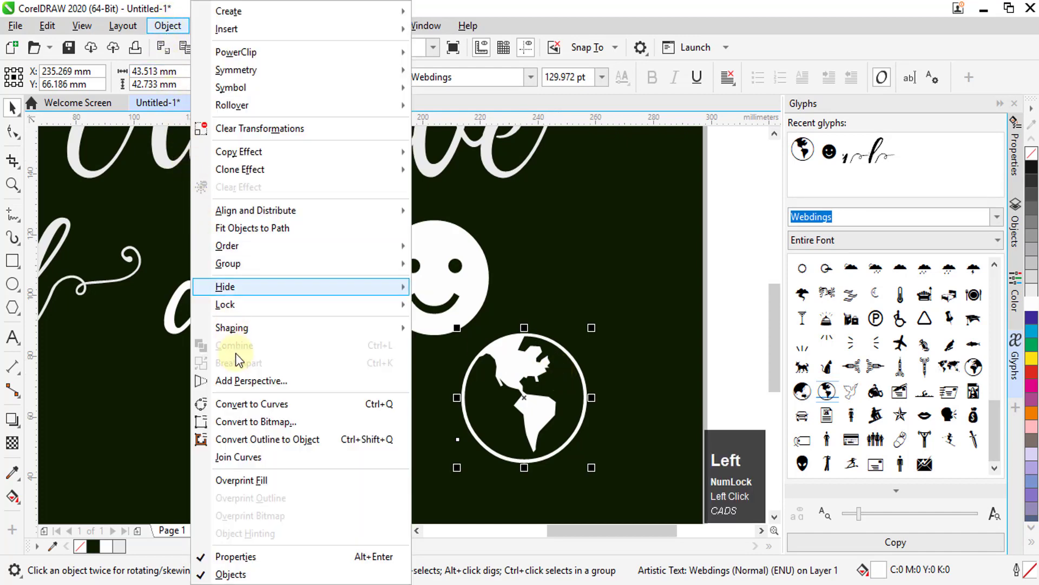
pyautogui.click(259, 405)
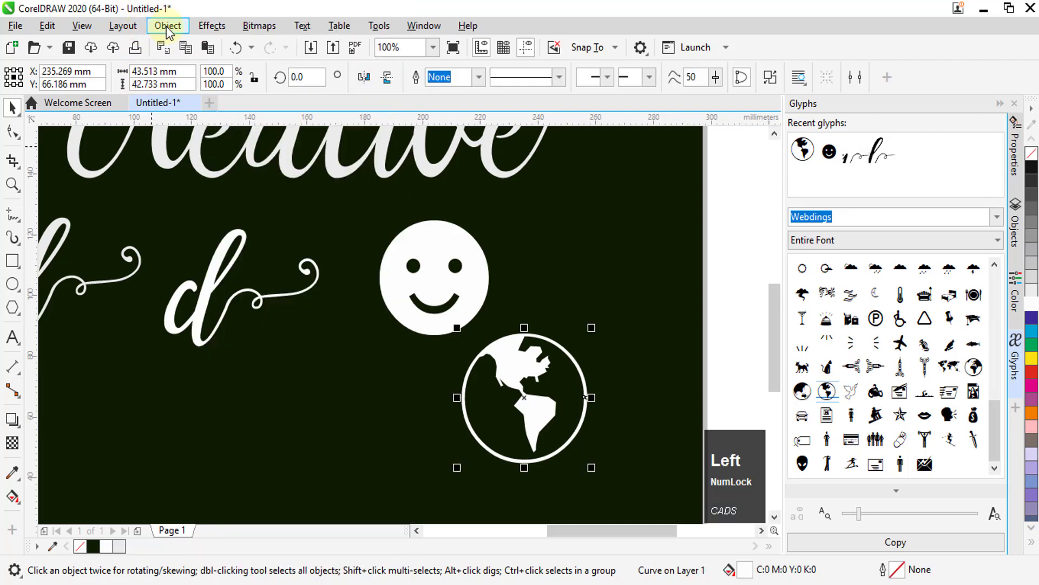
pyautogui.click(168, 26)
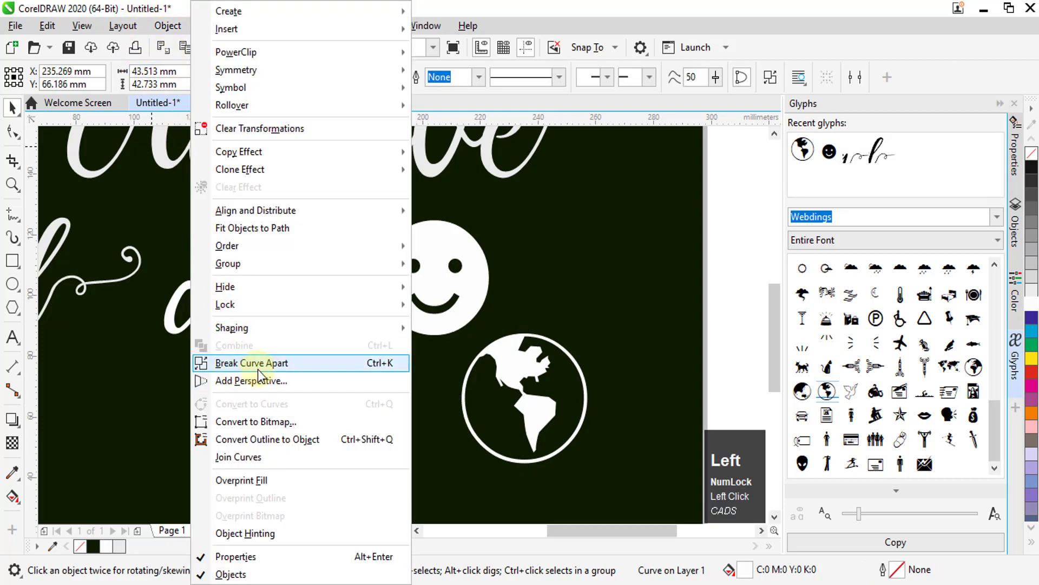
pyautogui.click(255, 363)
pyautogui.moveTo(529, 395); pyautogui.dragTo(348, 417)
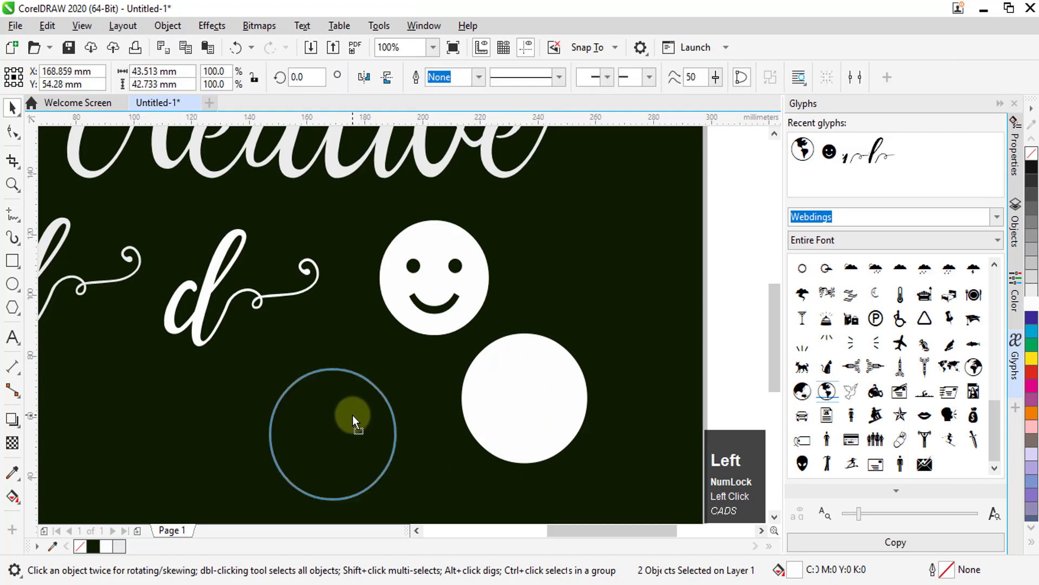
pyautogui.click(571, 382)
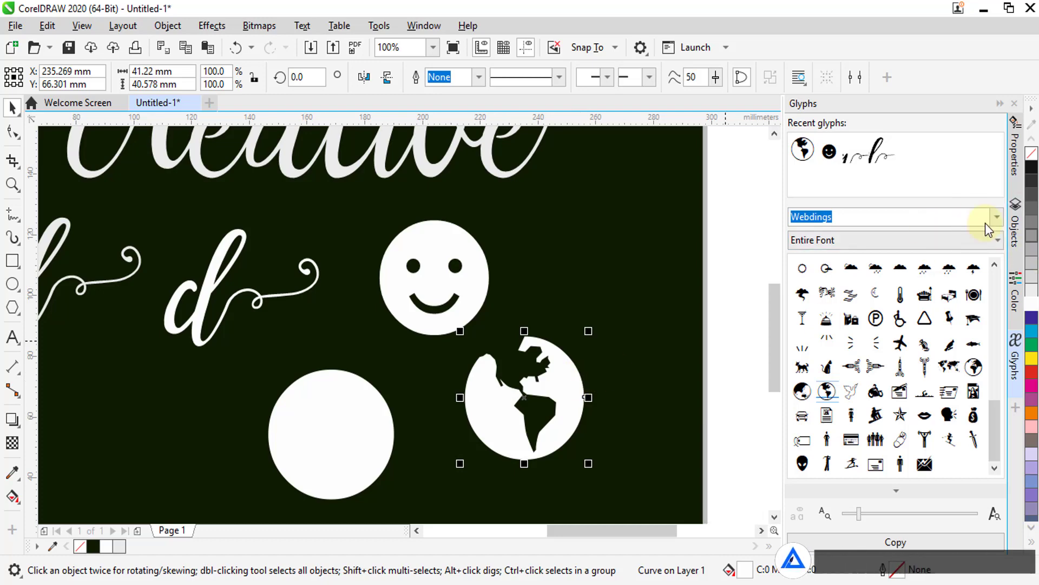
# Switch the Glyphs docker's font from Webdings to Wingdings.
pyautogui.click(1001, 216)
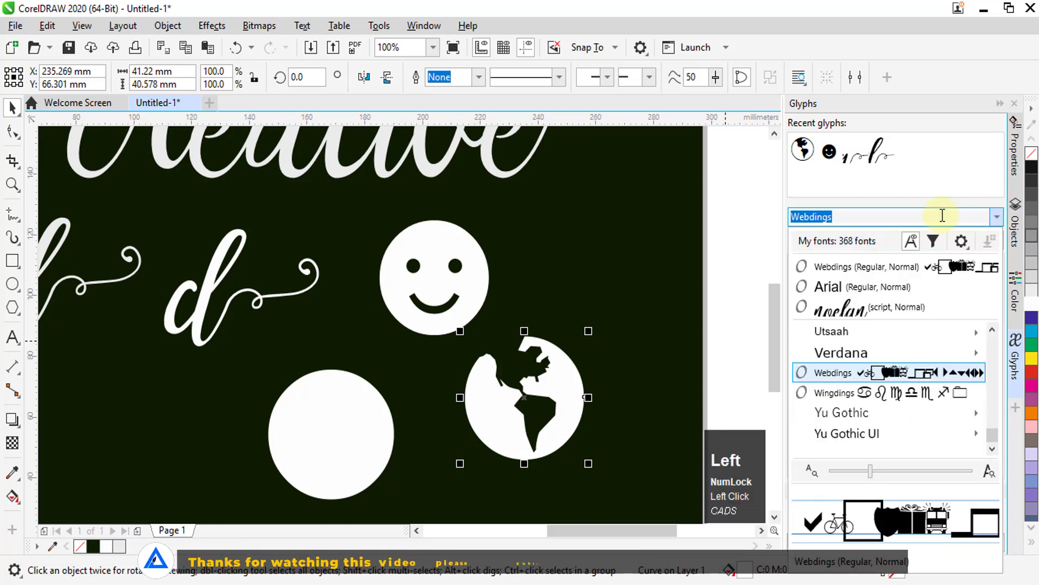
pyautogui.click(992, 434)
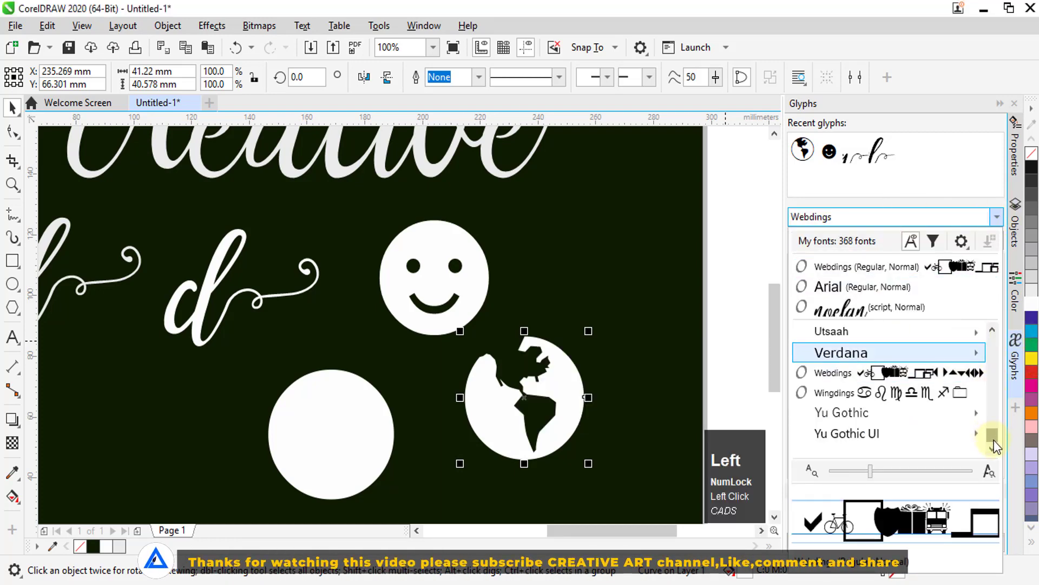
pyautogui.click(853, 395)
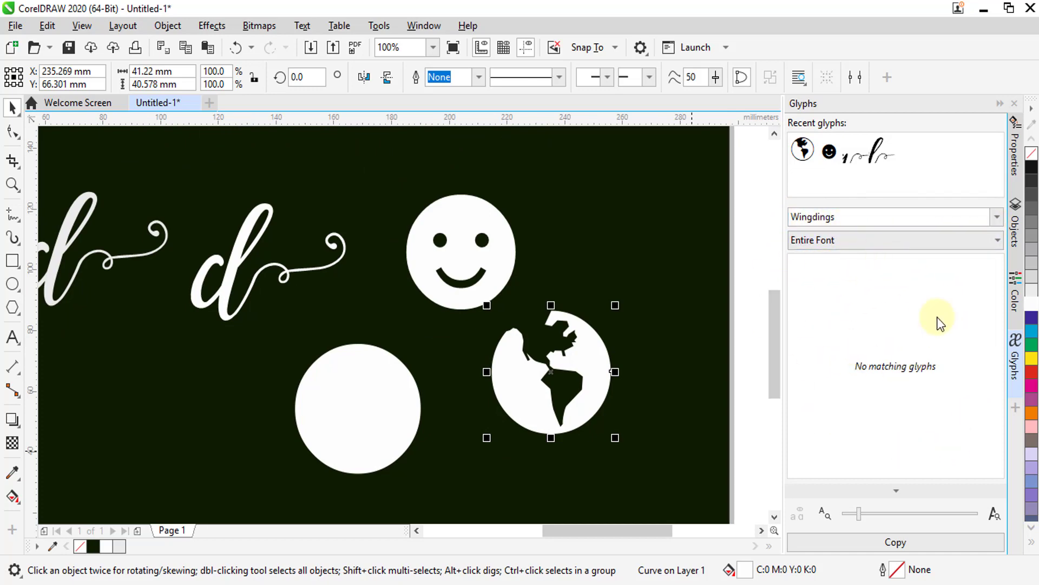
# Select the word "creative" as a text object and choose Wingdings again as the Glyphs docker's font.
pyautogui.scroll(-2, 607, 373)
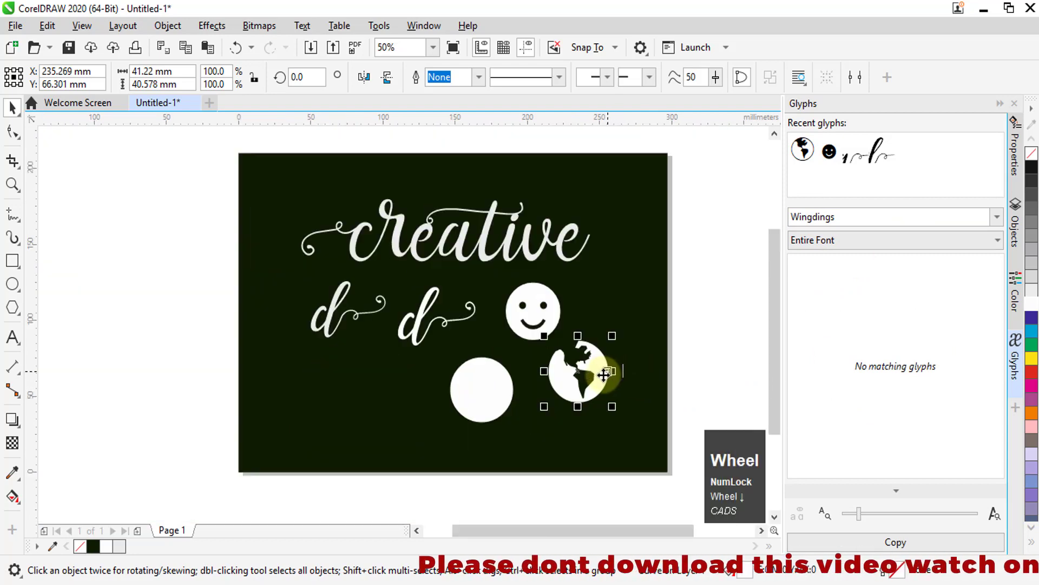
pyautogui.click(13, 338)
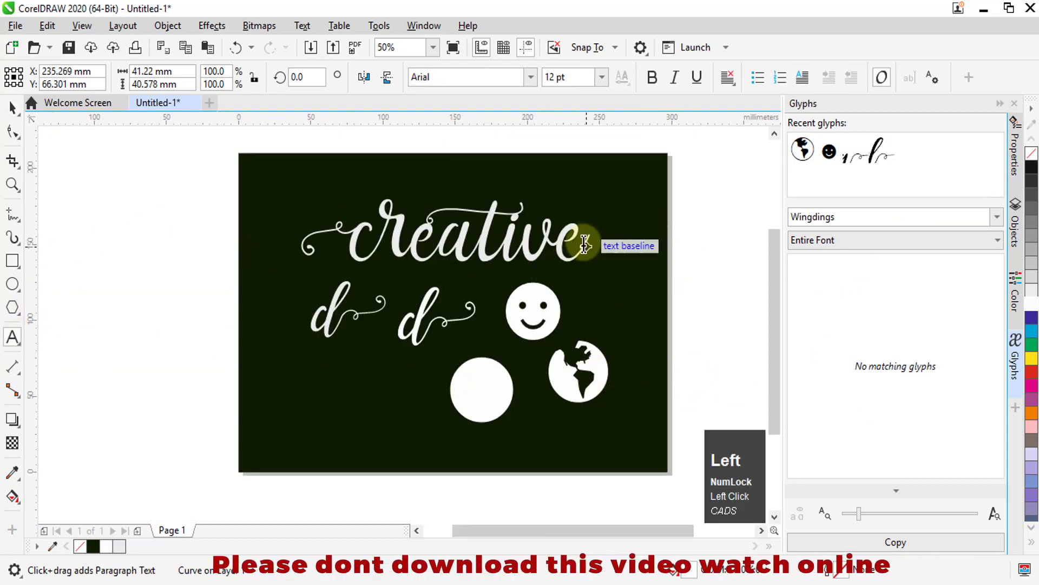
pyautogui.moveTo(585, 245); pyautogui.dragTo(151, 236)
pyautogui.click(12, 107)
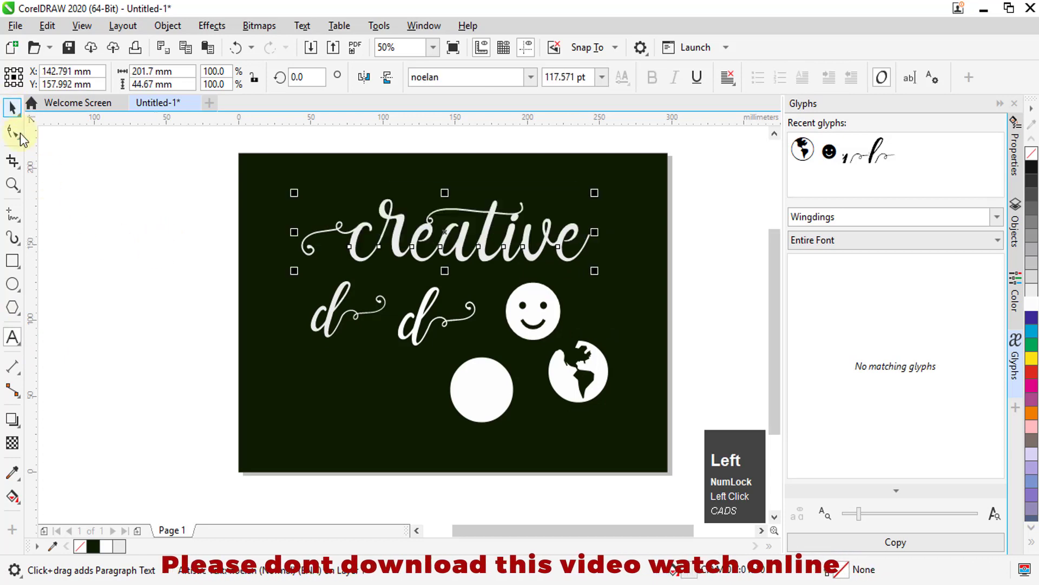
pyautogui.click(216, 260)
pyautogui.click(427, 243)
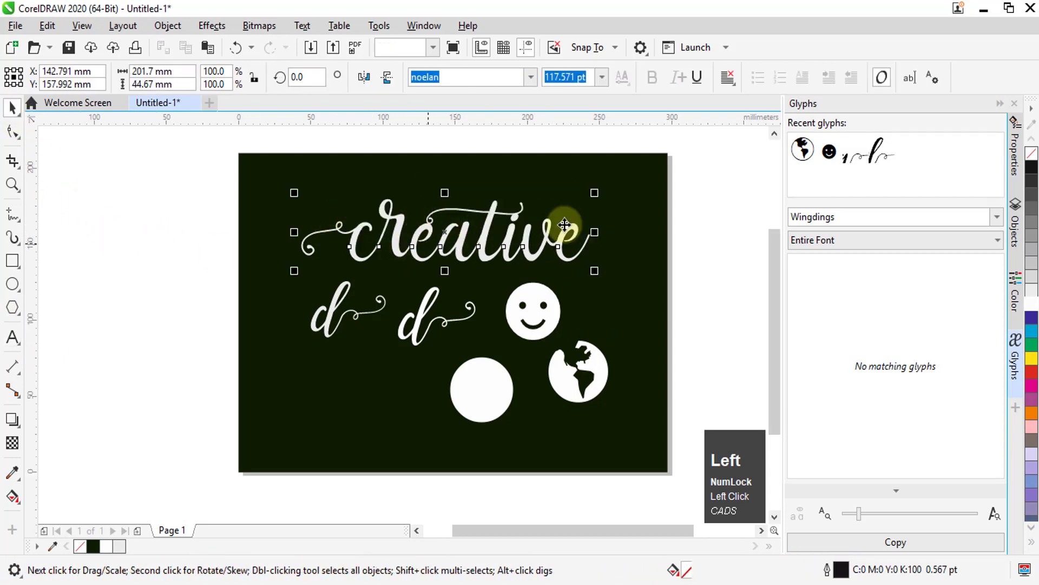
pyautogui.click(997, 217)
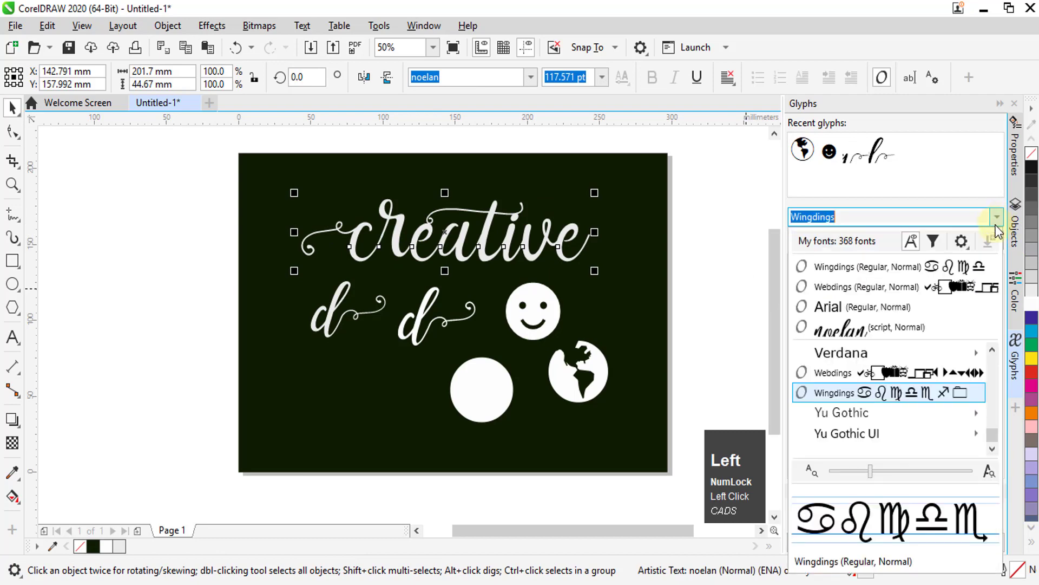
pyautogui.click(823, 393)
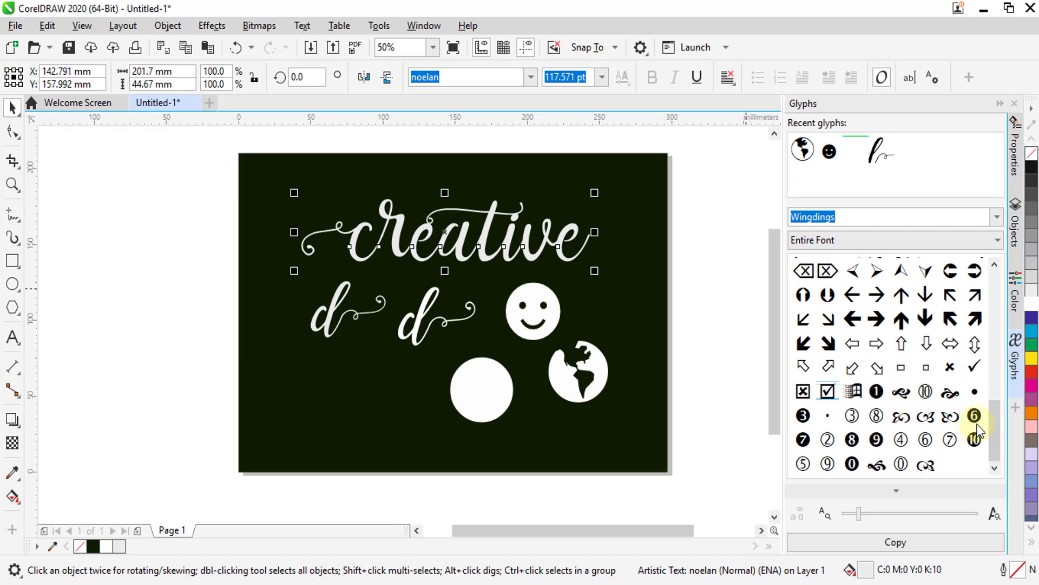
# Insert the Wingdings keyboard glyph about 53 mm wide near the page's lower-left corner and fill it white.
pyautogui.moveTo(999, 425); pyautogui.dragTo(1000, 276)
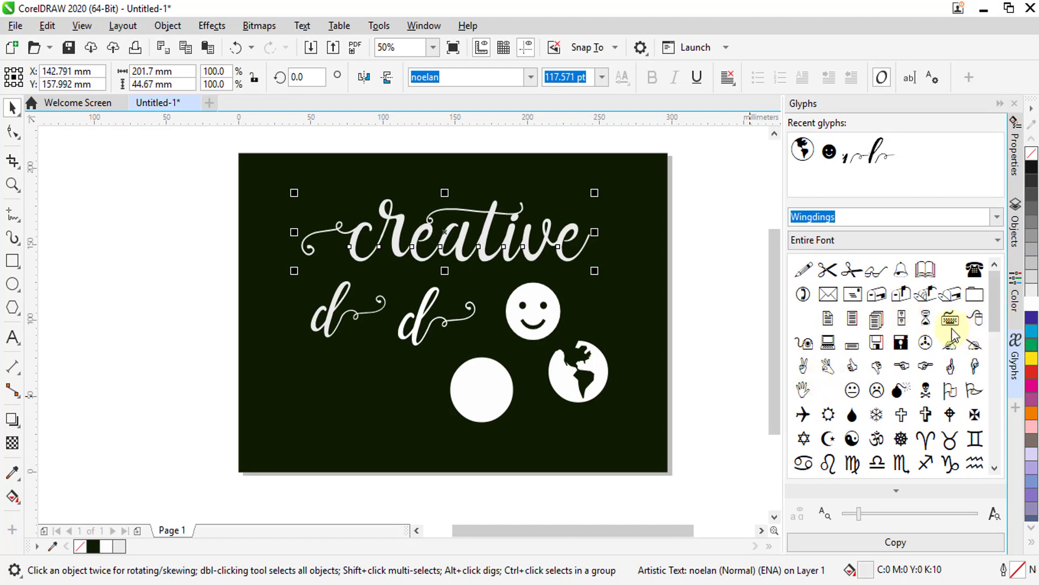
pyautogui.moveTo(951, 328); pyautogui.dragTo(288, 343)
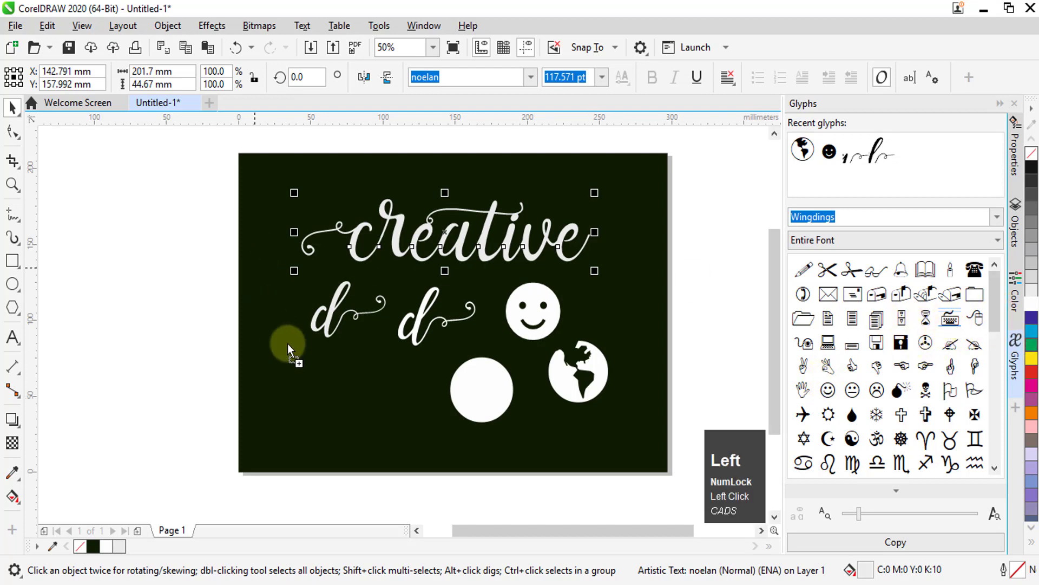
pyautogui.moveTo(312, 398); pyautogui.dragTo(395, 458)
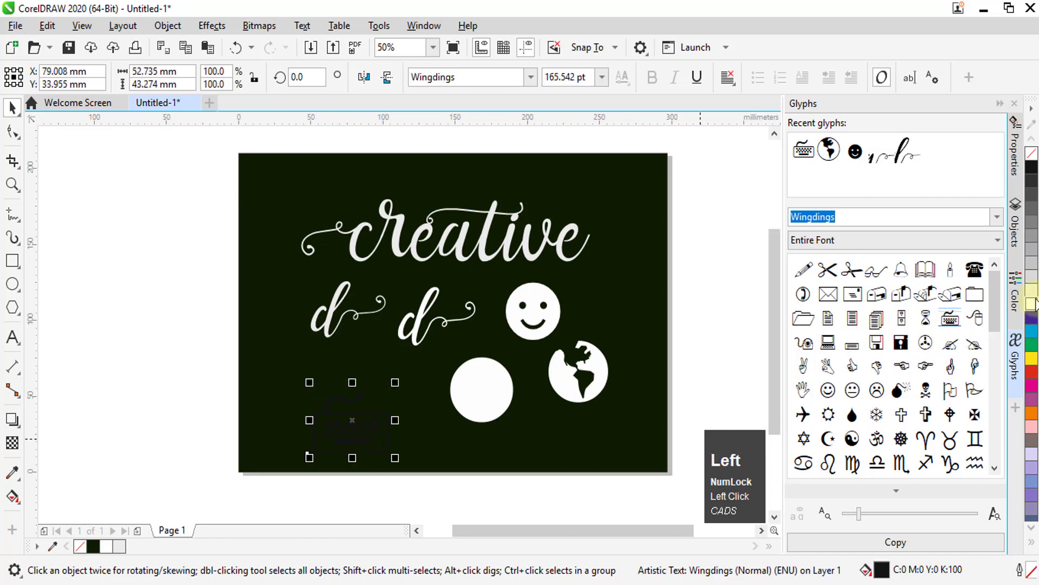
pyautogui.scroll(2, 339, 445)
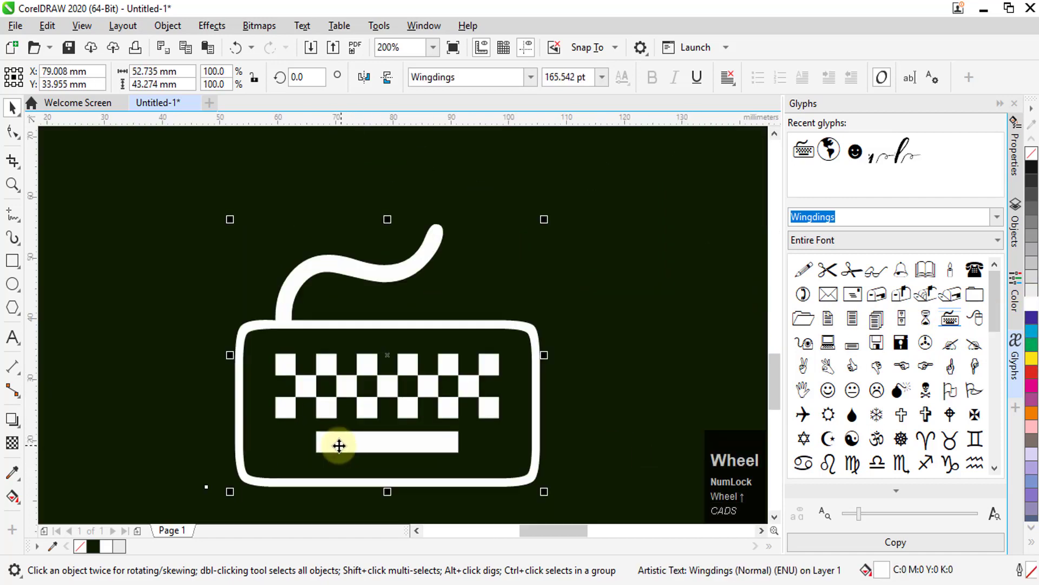
pyautogui.scroll(-2, 287, 395)
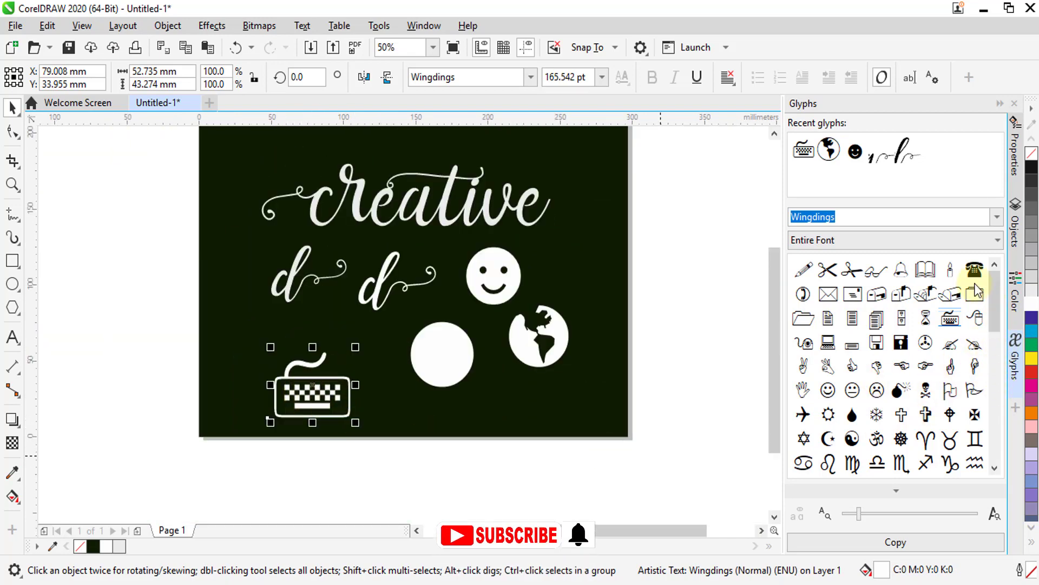
# Place the telephone glyph about 40 mm wide left of the page and, using enlarged previews, the circled handset about 56 mm wide right of it.
pyautogui.moveTo(976, 272); pyautogui.dragTo(190, 345)
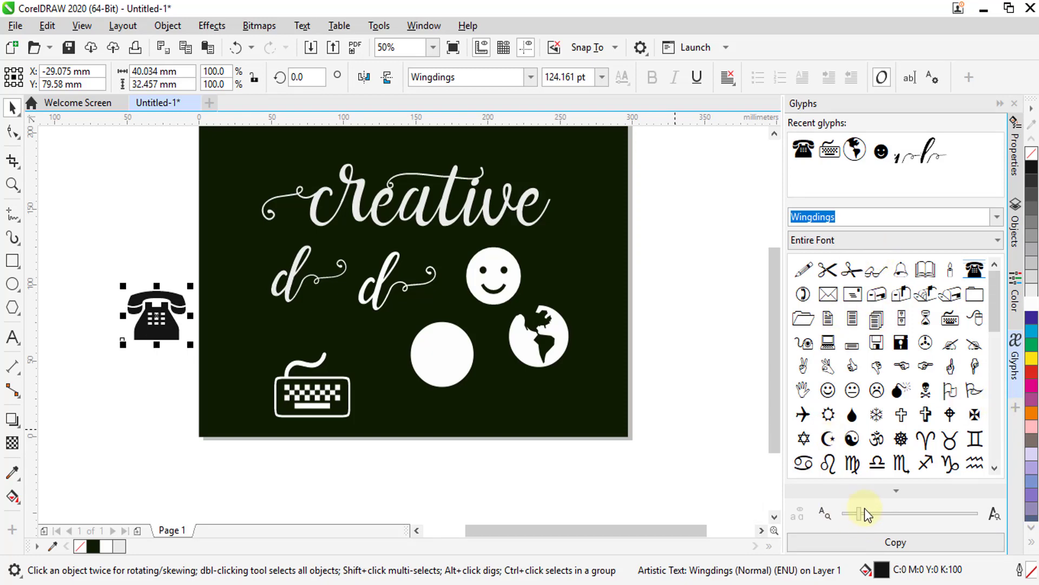
pyautogui.moveTo(863, 514); pyautogui.dragTo(958, 512)
pyautogui.click(894, 433)
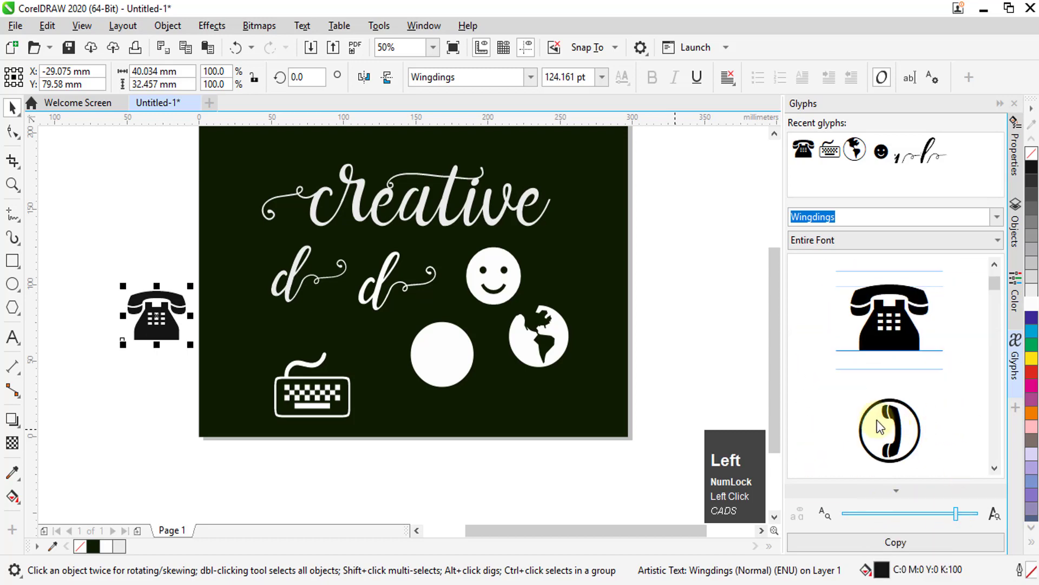
pyautogui.moveTo(892, 414); pyautogui.dragTo(584, 437)
pyautogui.moveTo(639, 397); pyautogui.dragTo(691, 299)
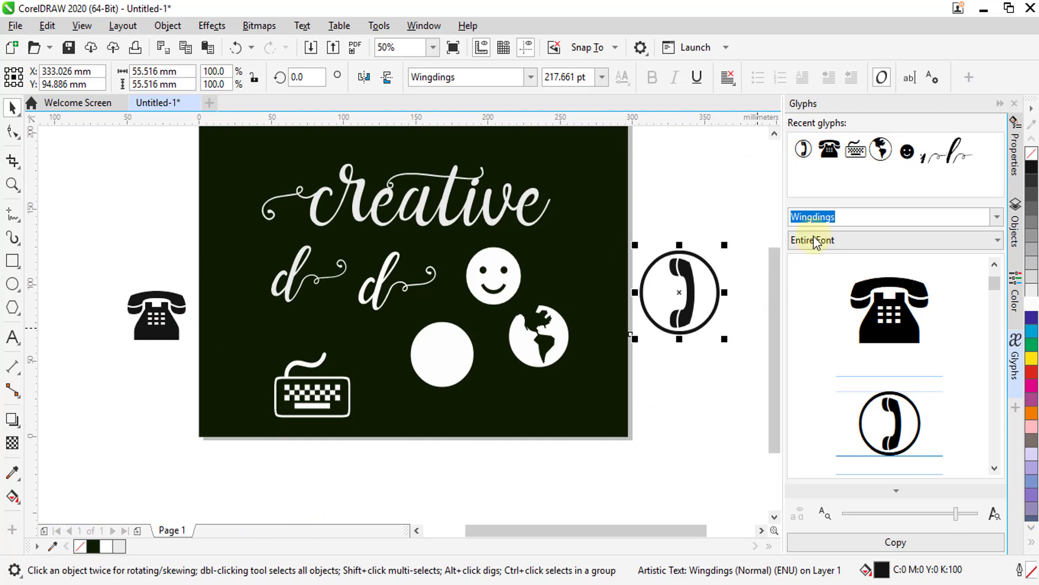
# Show the copy and remove options for the circled handset in the recent glyphs list.
pyautogui.click(804, 151)
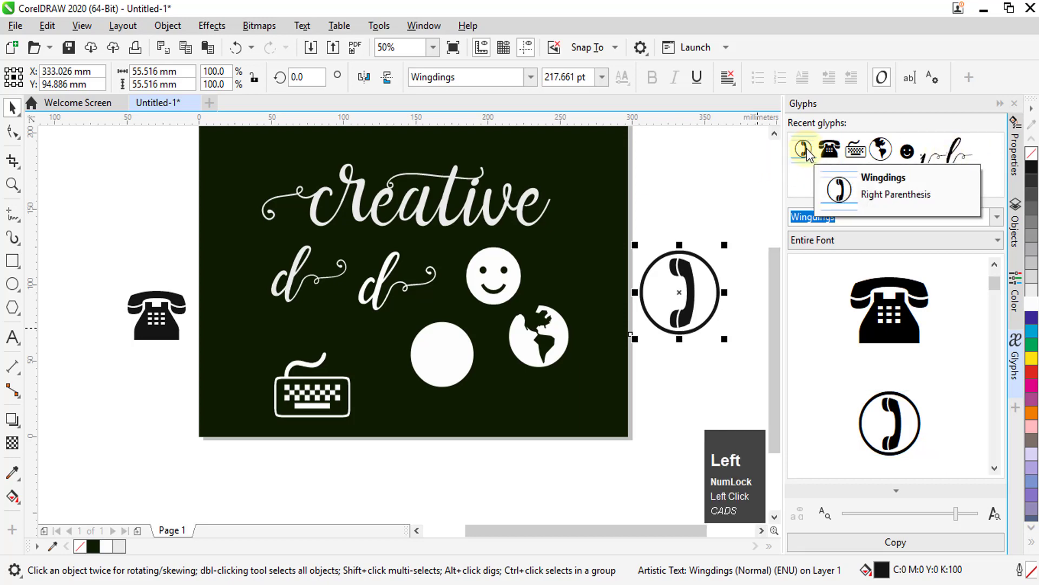
pyautogui.rightClick(808, 154)
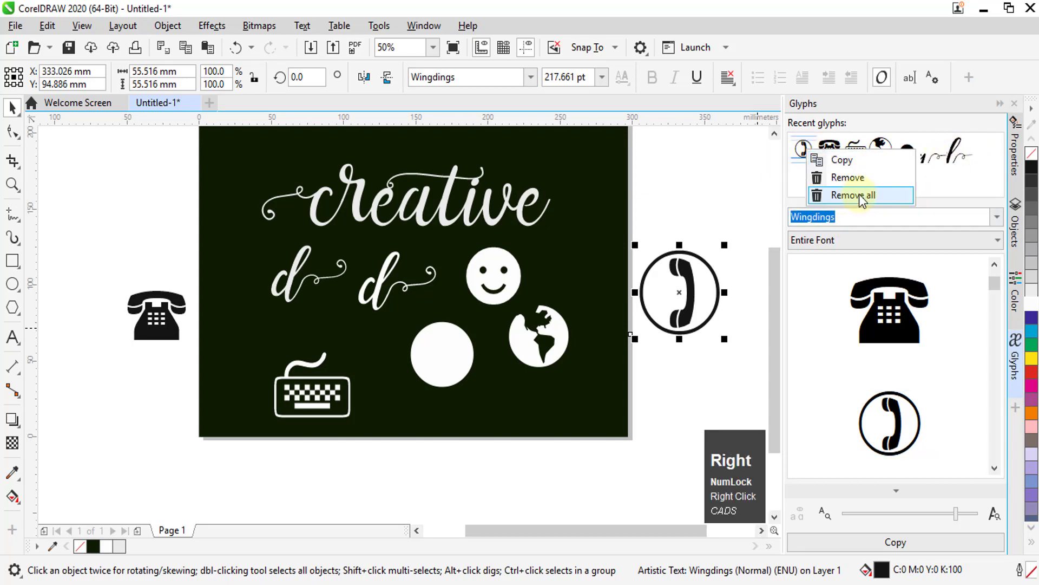
pyautogui.click(872, 200)
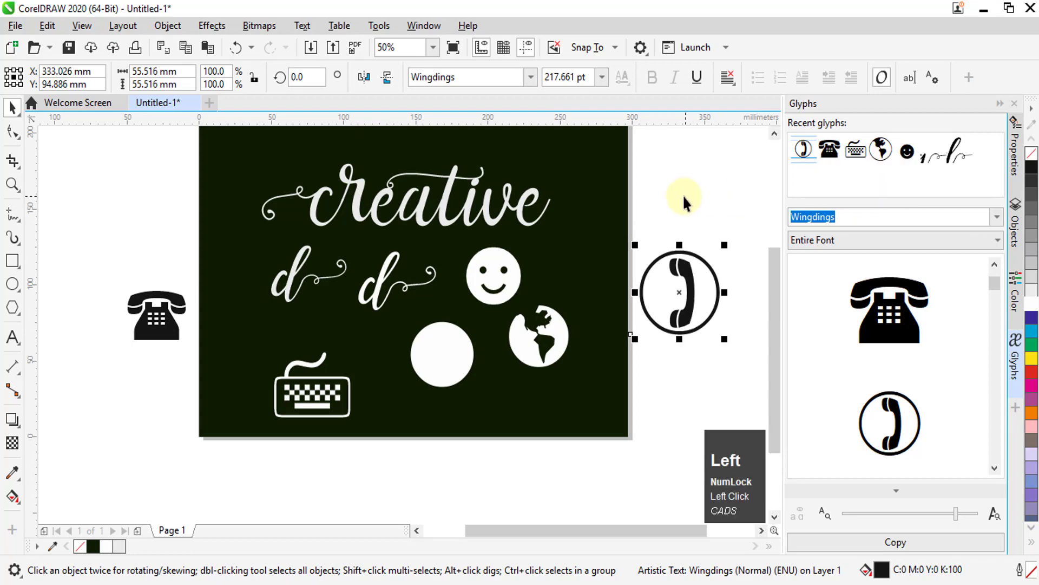